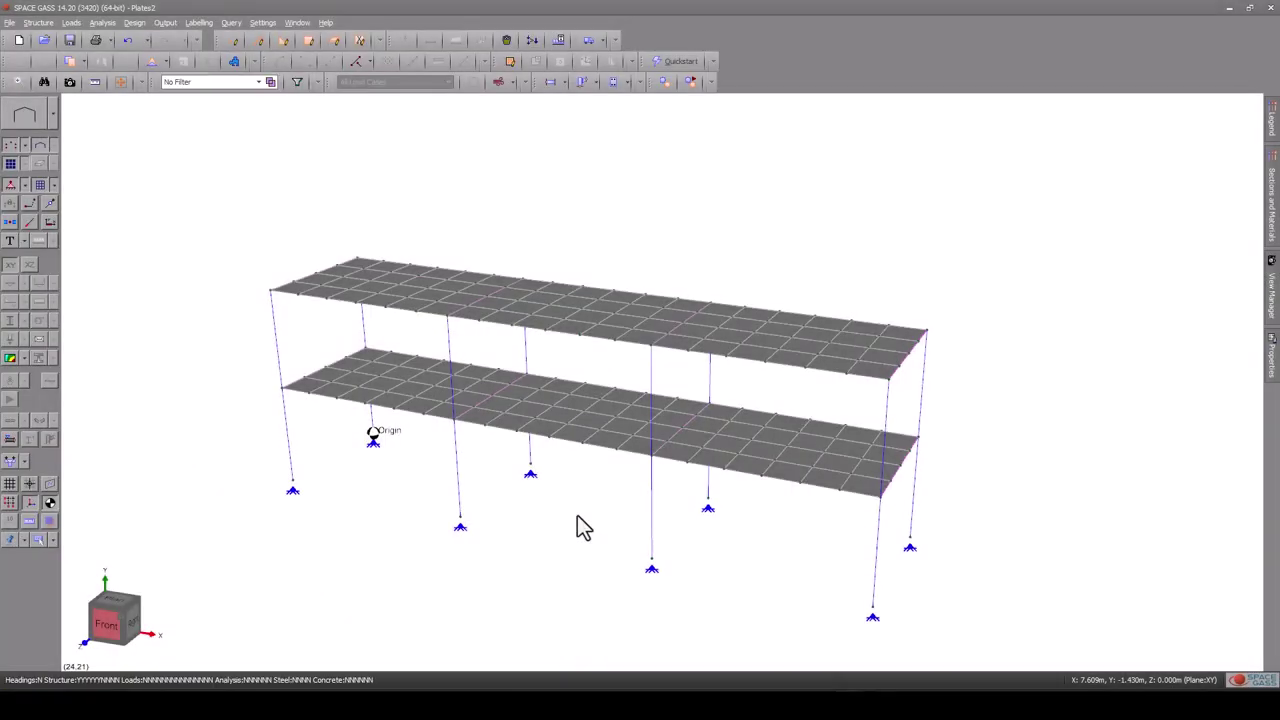
- Select all plates of both slabs and bring up the Pressure Loads datasheet options
{"action": "right_click", "coordinate": [578, 518]}
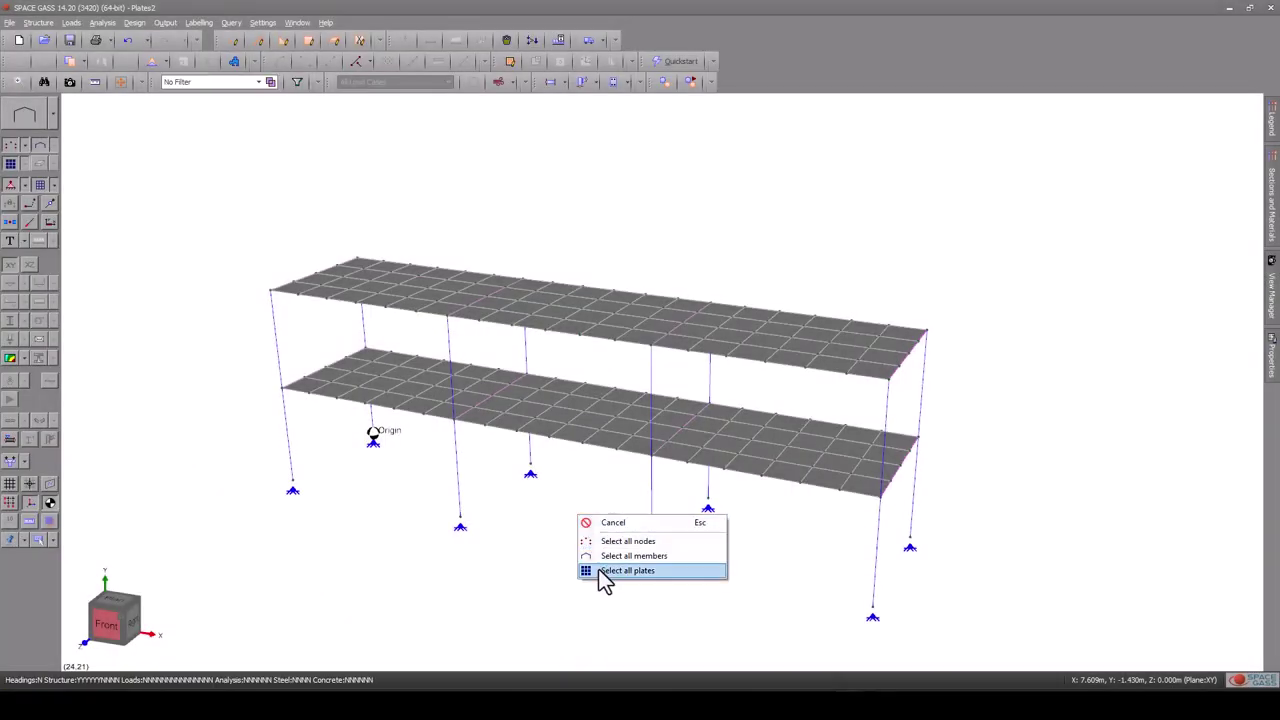
{"action": "left_click", "coordinate": [605, 571]}
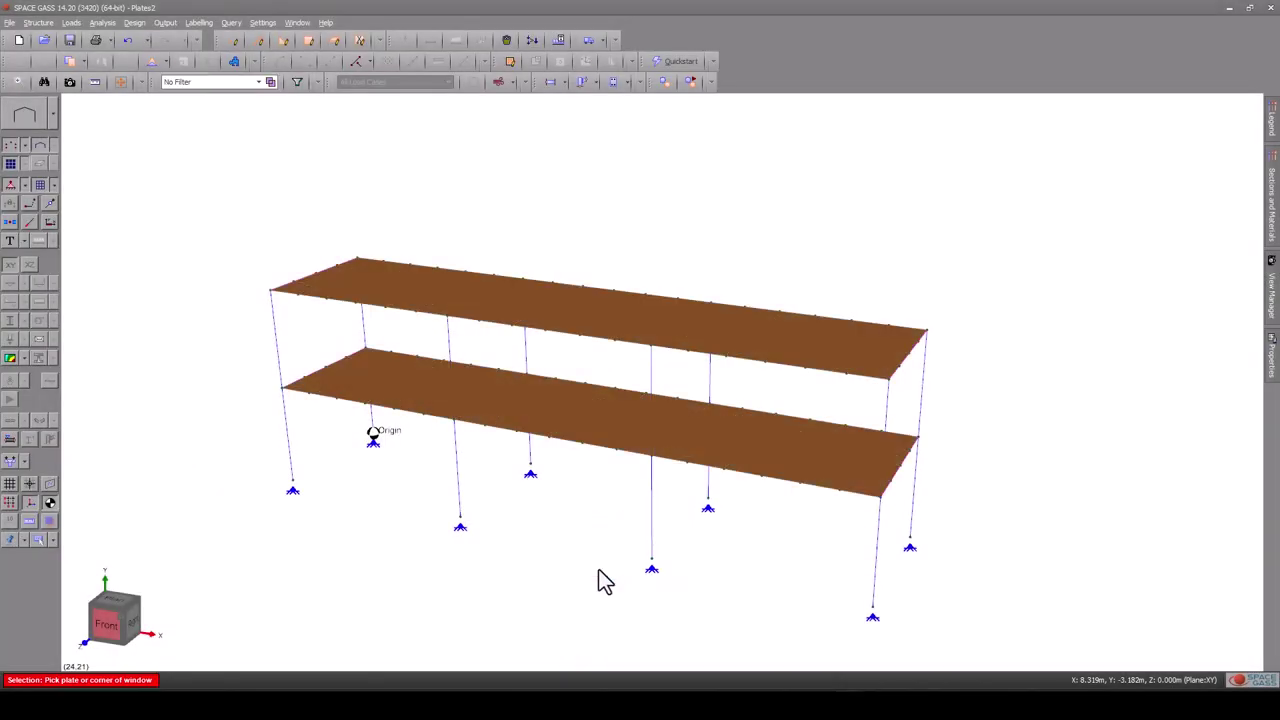
{"action": "right_click", "coordinate": [638, 437]}
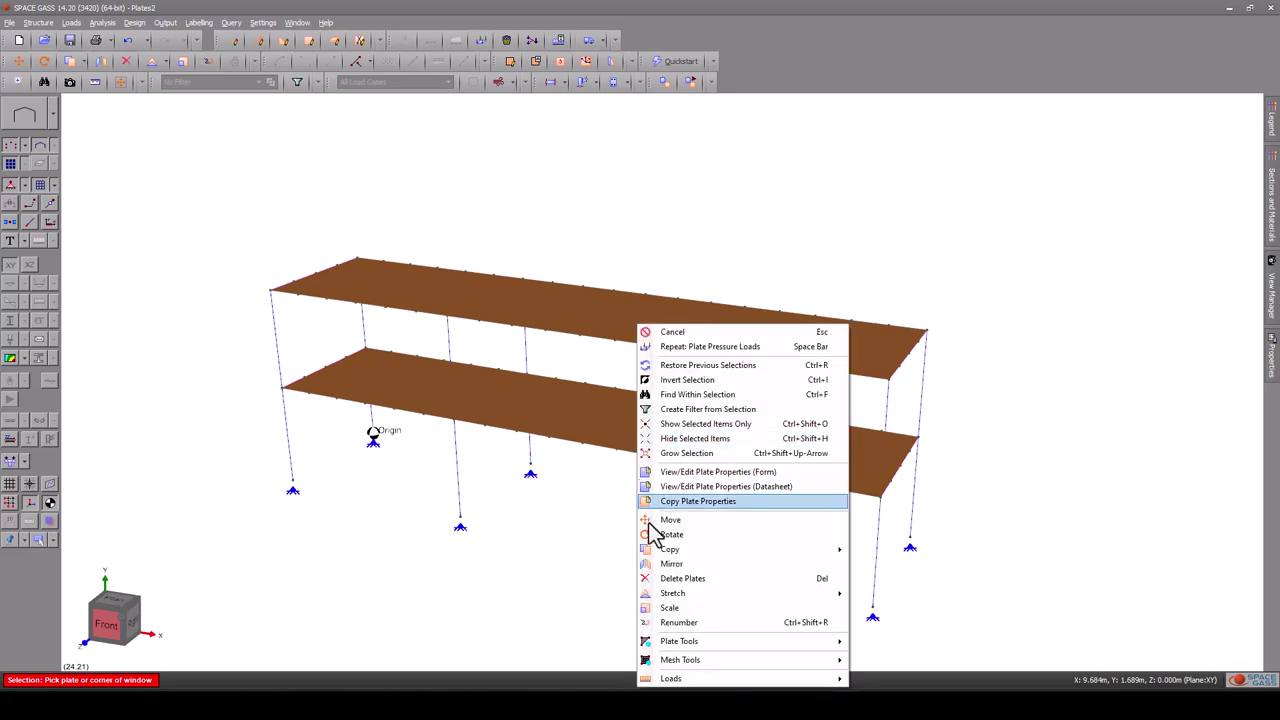
{"action": "mouse_move", "coordinate": [697, 680]}
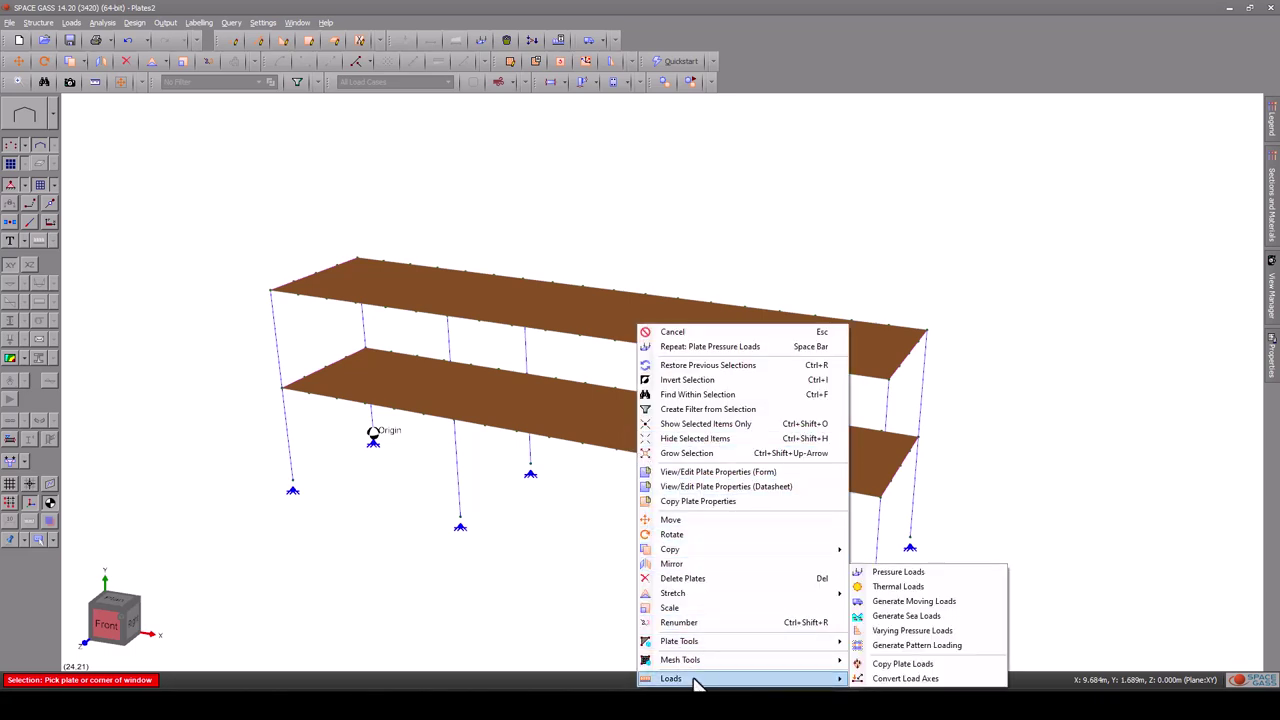
{"action": "left_click", "coordinate": [893, 573]}
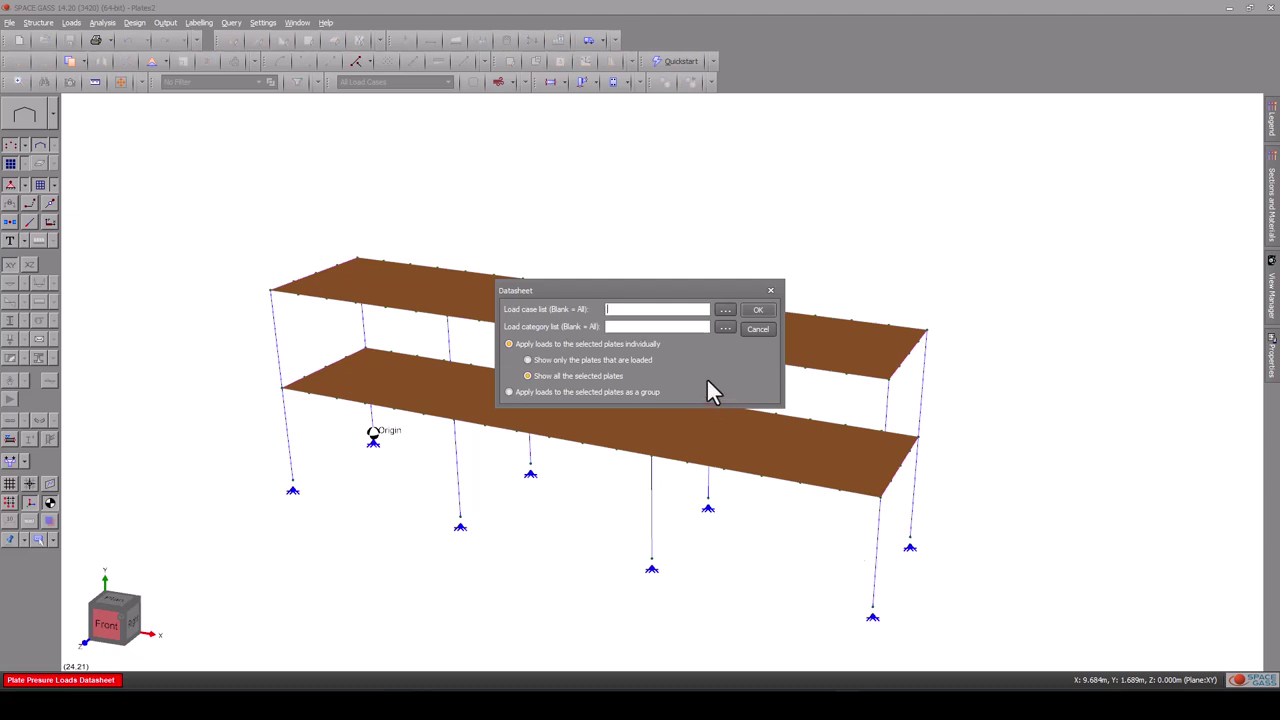
- Apply a -3 kPa Y pressure to all plates as a group in load case 1, default category
{"action": "left_click", "coordinate": [509, 392]}
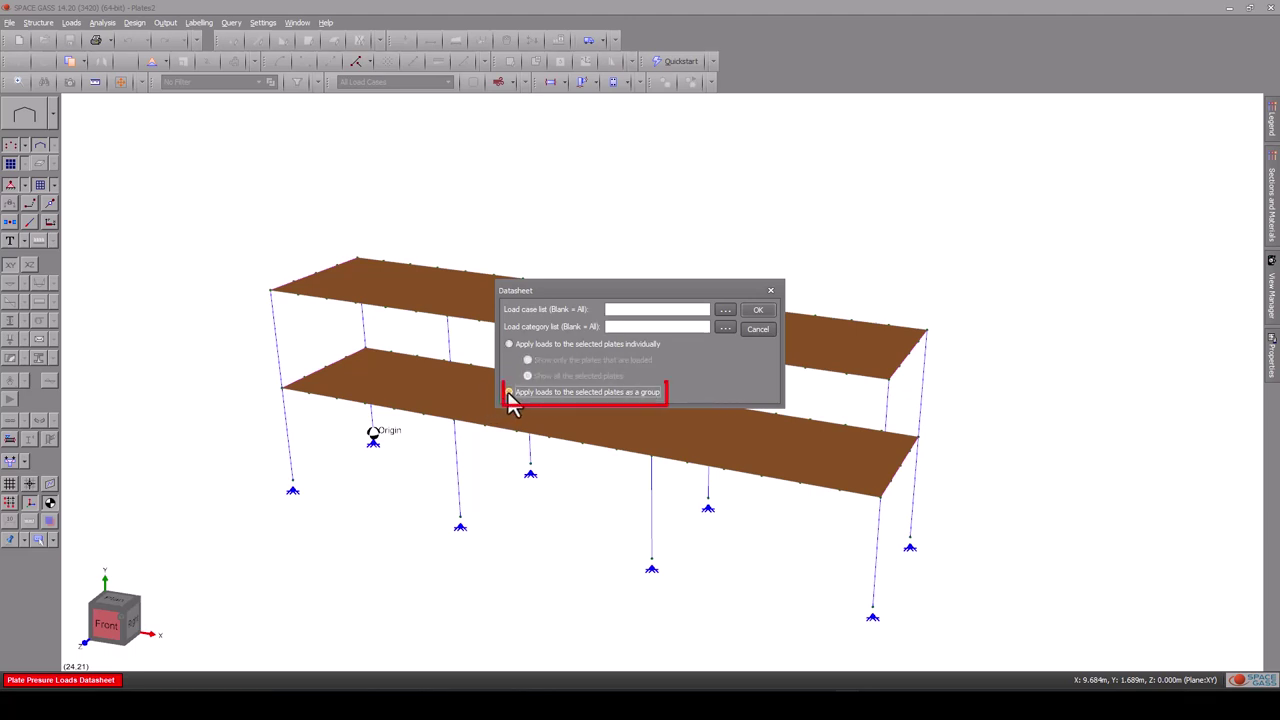
{"action": "left_click", "coordinate": [756, 311]}
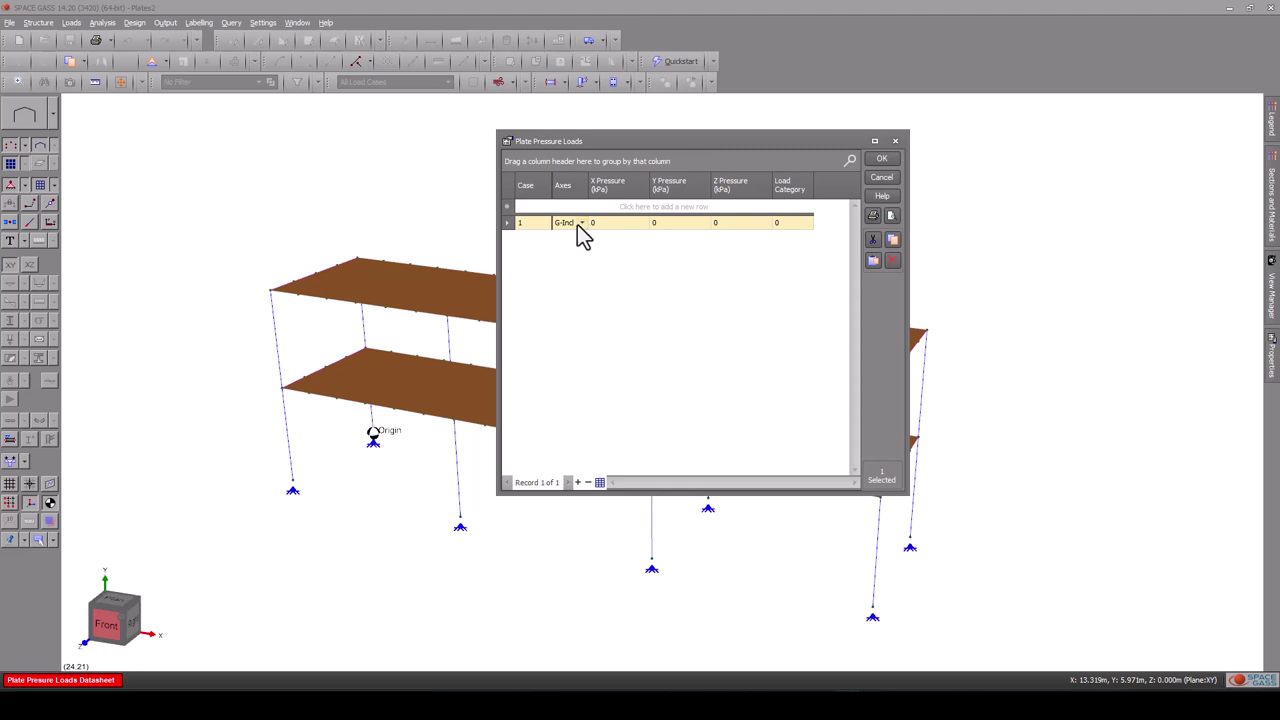
{"action": "left_click", "coordinate": [580, 223]}
{"action": "left_click", "coordinate": [695, 226]}
{"action": "left_click", "coordinate": [879, 162]}
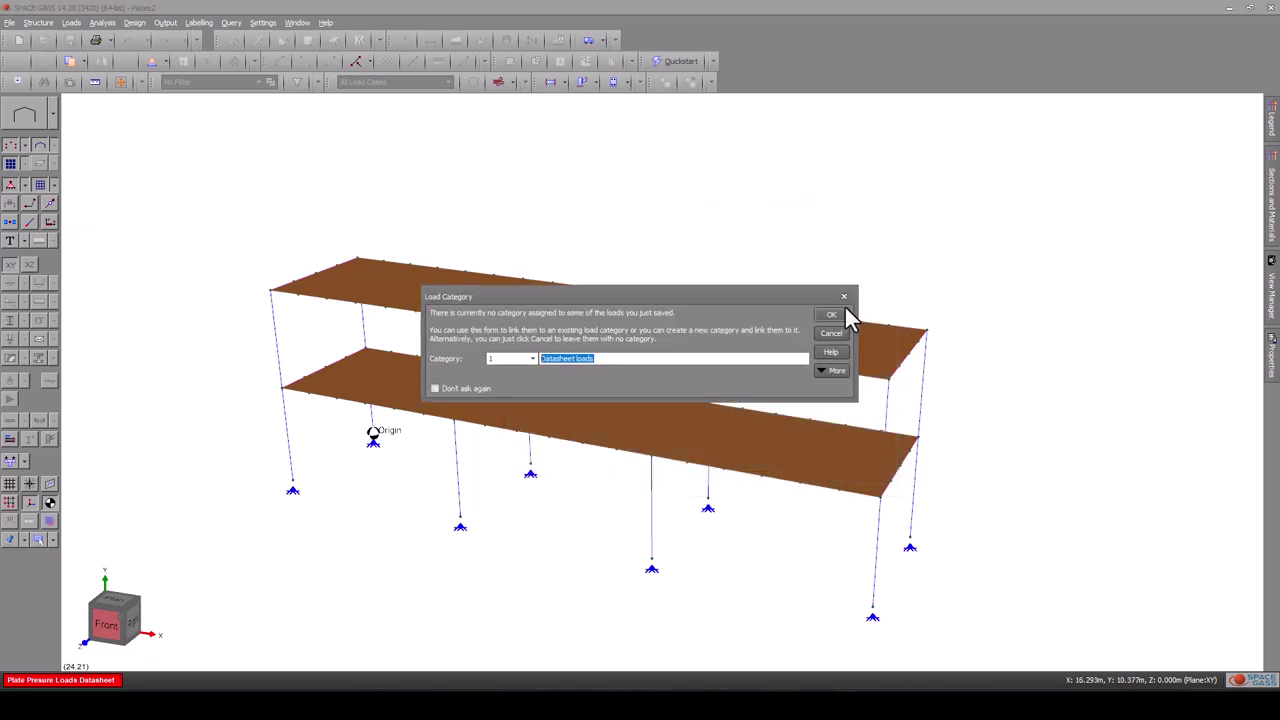
{"action": "left_click", "coordinate": [831, 314]}
- Accept the load case title and switch off the load display so the slabs show plainly
{"action": "left_click", "coordinate": [750, 299]}
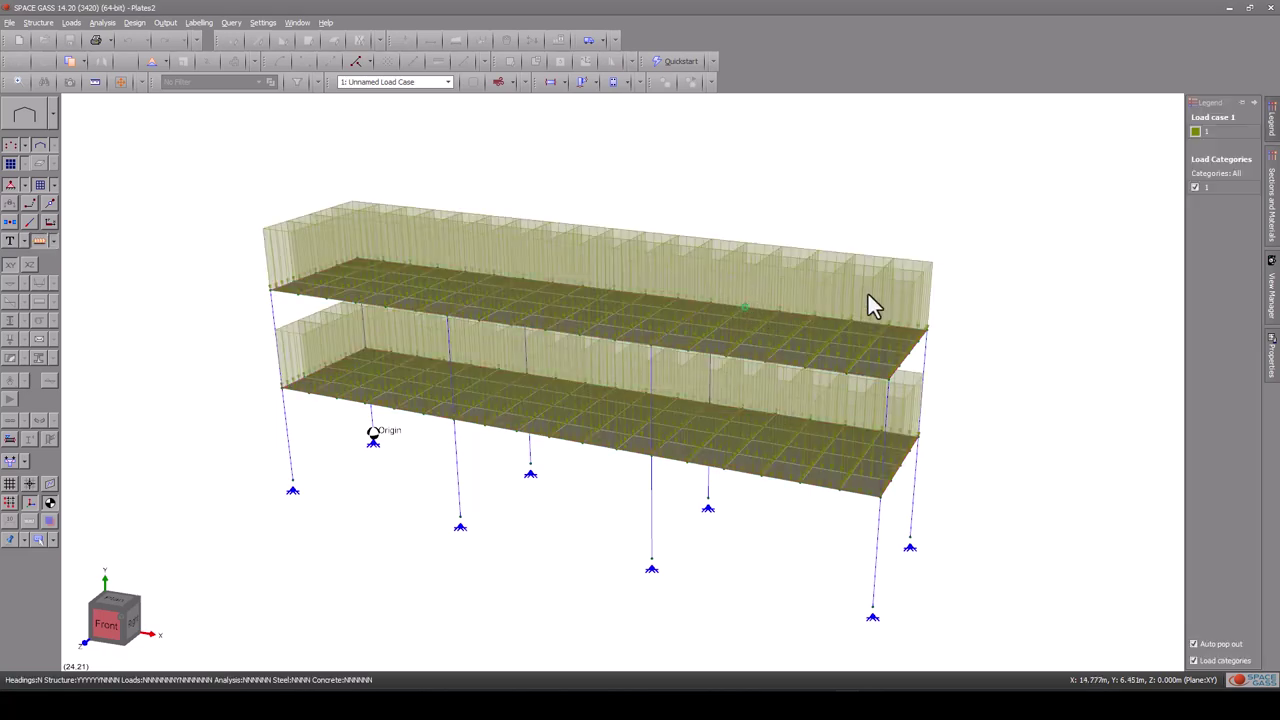
{"action": "middle_click_drag", "start_coordinate": [1052, 269], "coordinate": [1026, 266]}
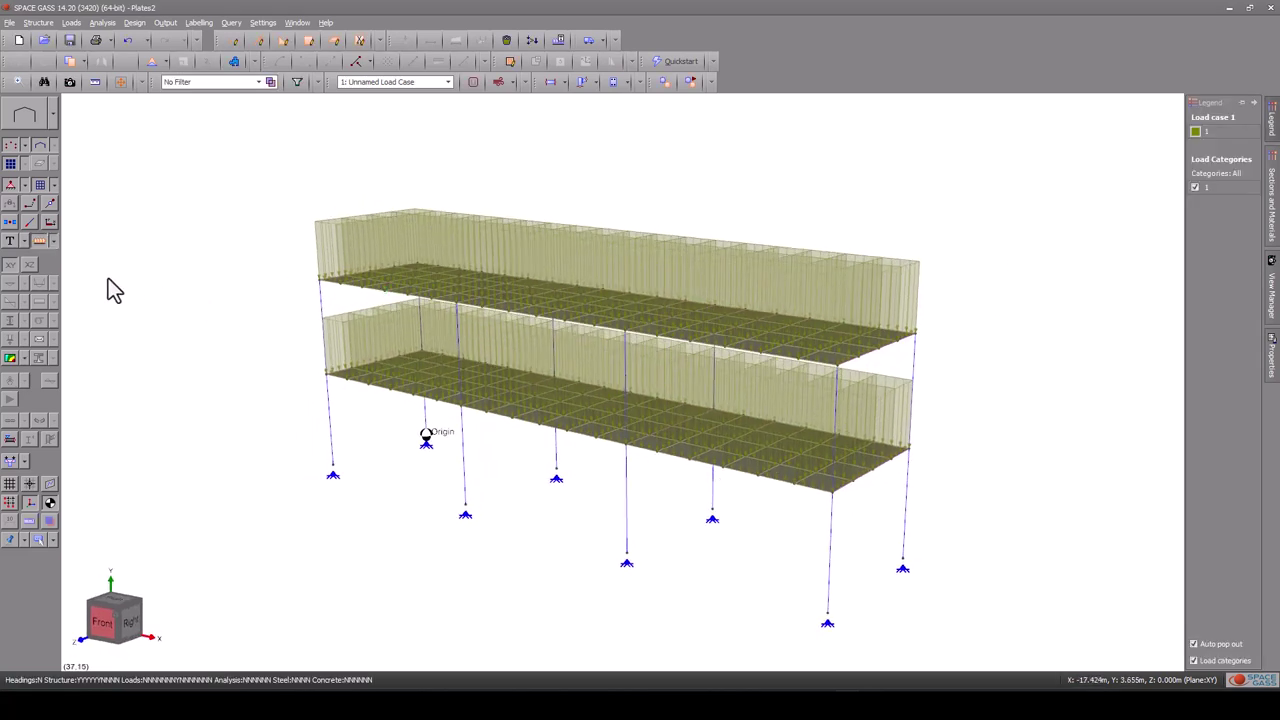
{"action": "left_click", "coordinate": [37, 244]}
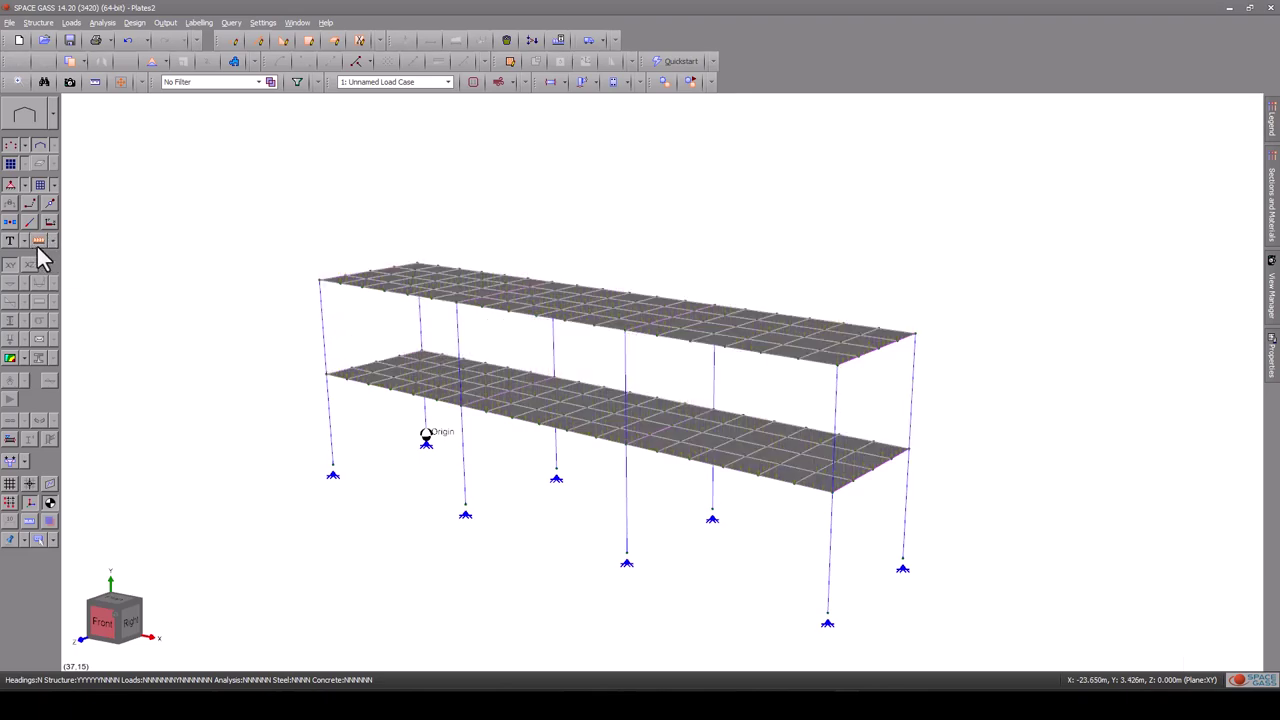
{"action": "middle_click_drag", "start_coordinate": [263, 514], "coordinate": [286, 521]}
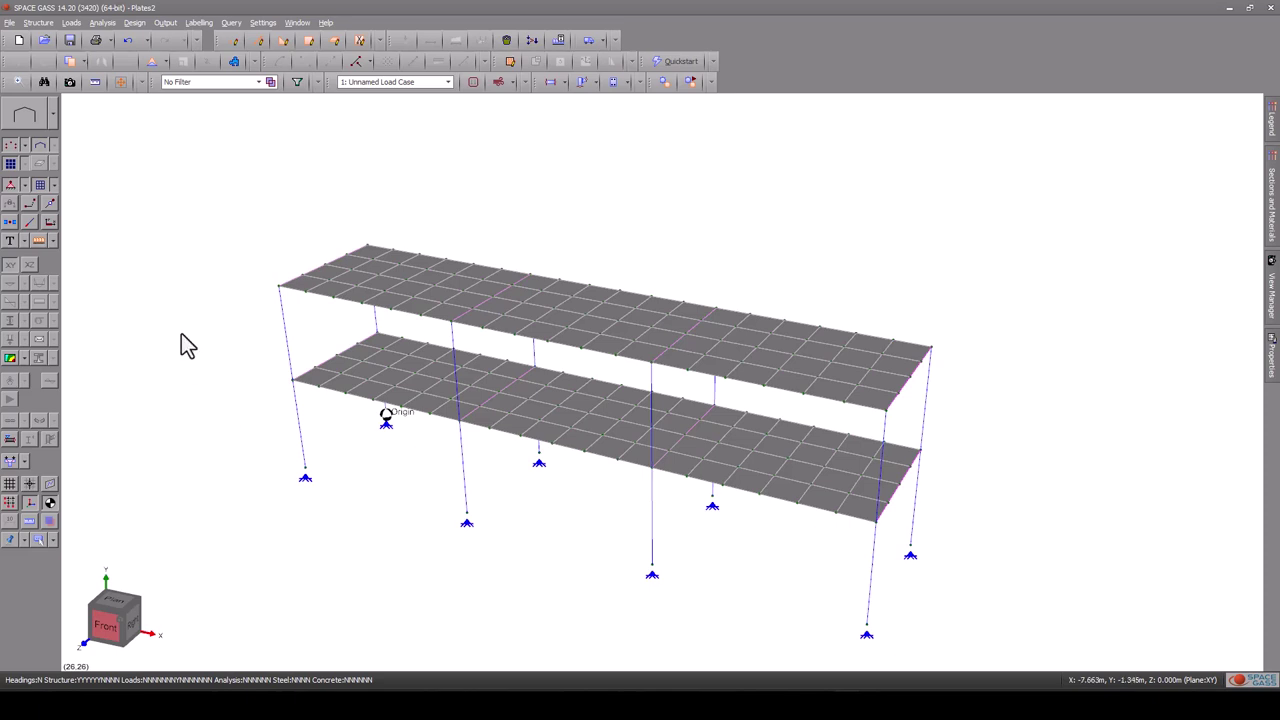
- Show plates as outlines with mesh nodes and pick four nodes on the upper slab
{"action": "left_click", "coordinate": [11, 165]}
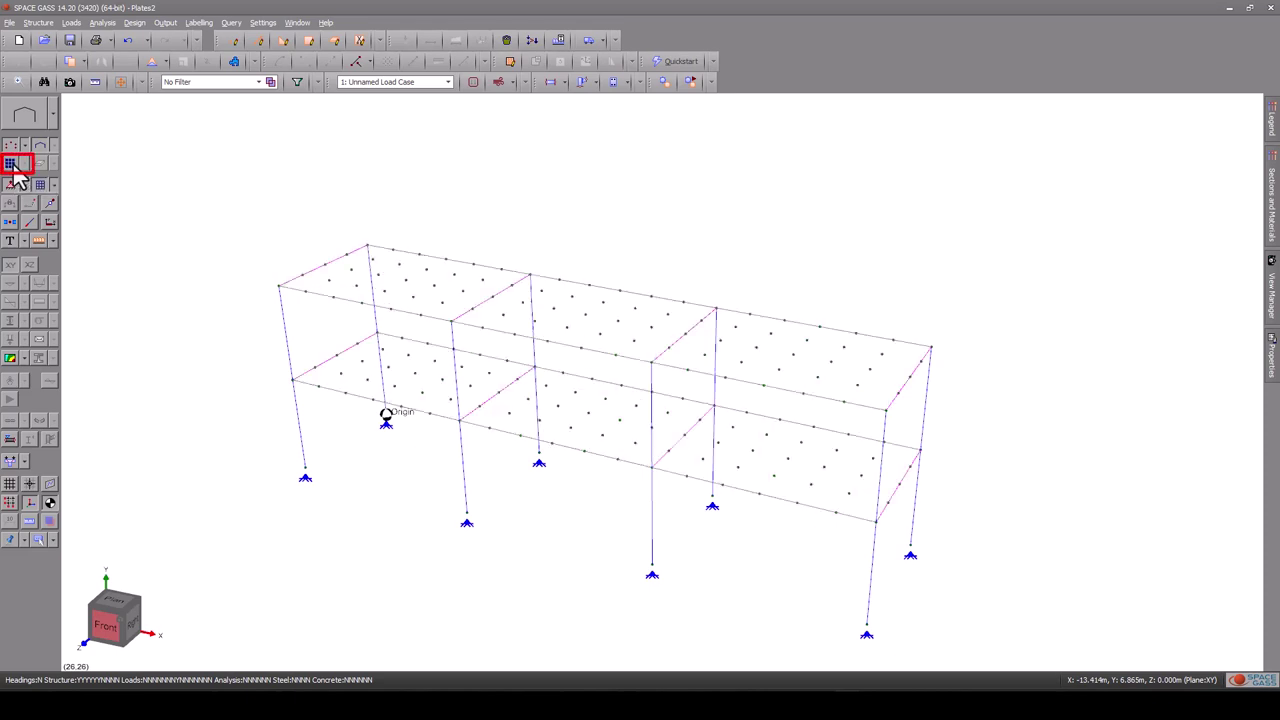
{"action": "left_click", "coordinate": [355, 287]}
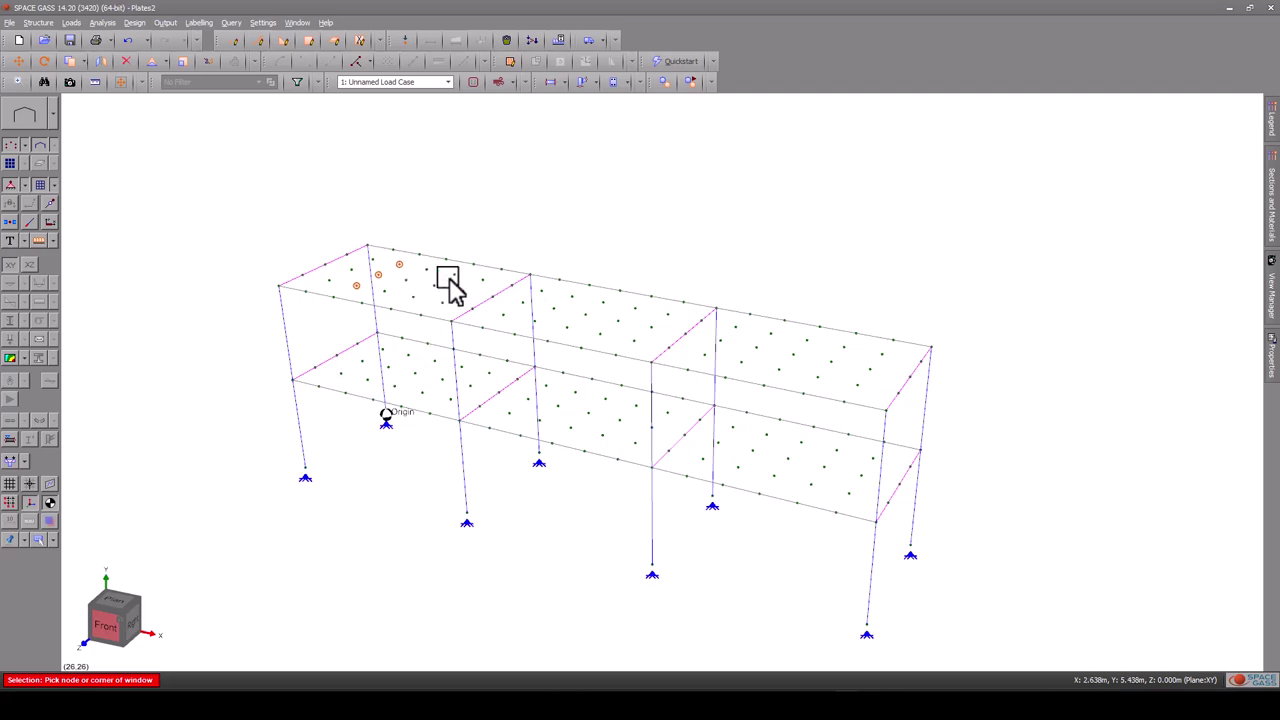
{"action": "left_click", "coordinate": [554, 310]}
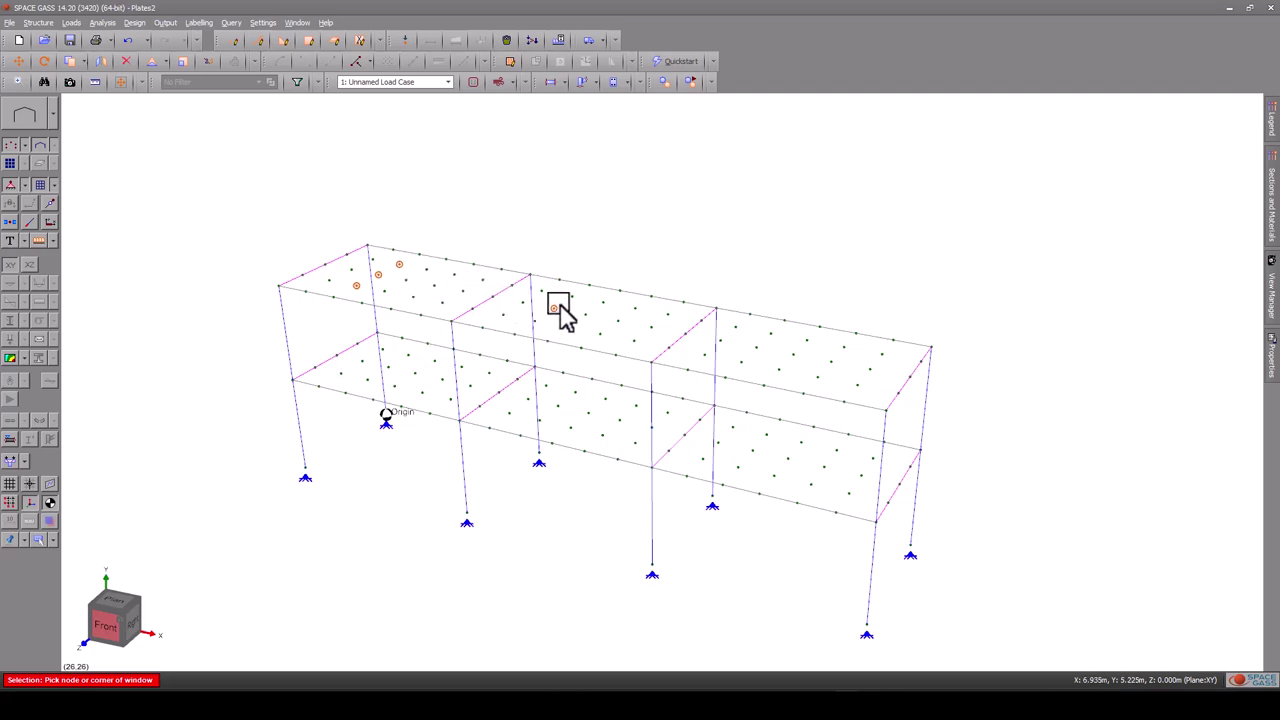
{"action": "left_click", "coordinate": [582, 302]}
{"action": "left_click", "coordinate": [603, 302]}
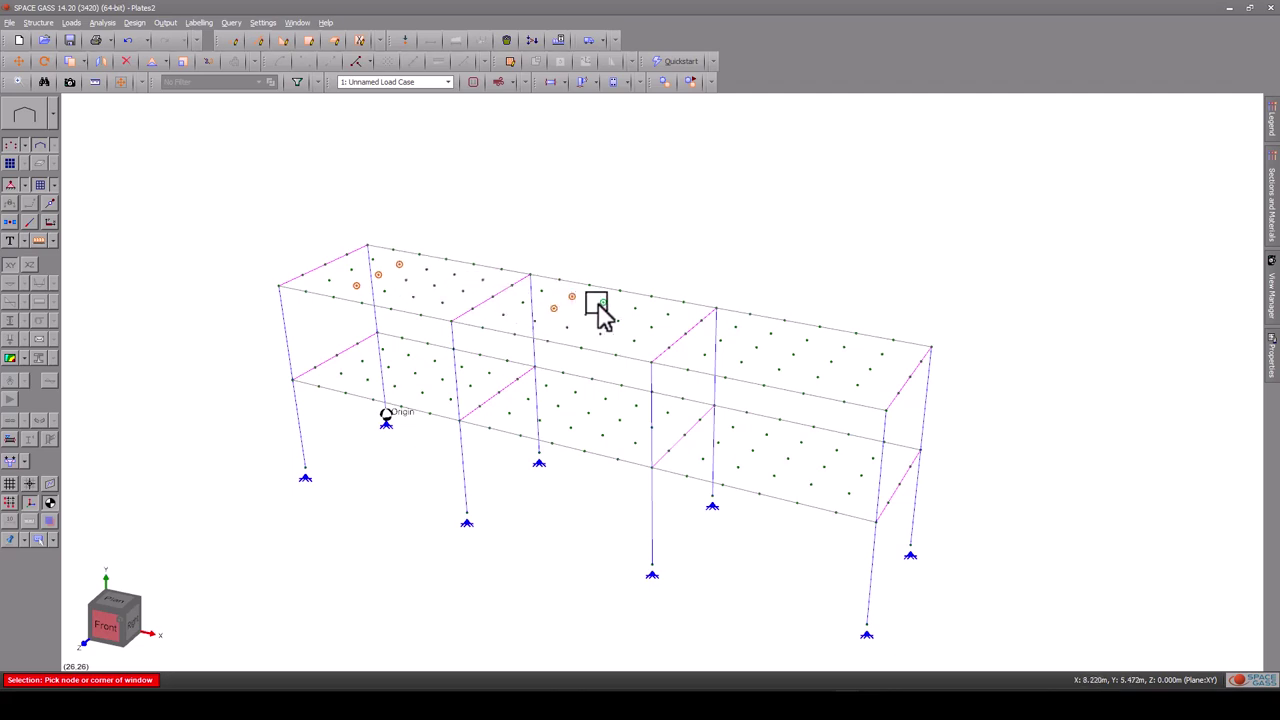
{"action": "left_click", "coordinate": [585, 314]}
- Add four nodes on the lower slab to the node selection
{"action": "left_click", "coordinate": [775, 477]}
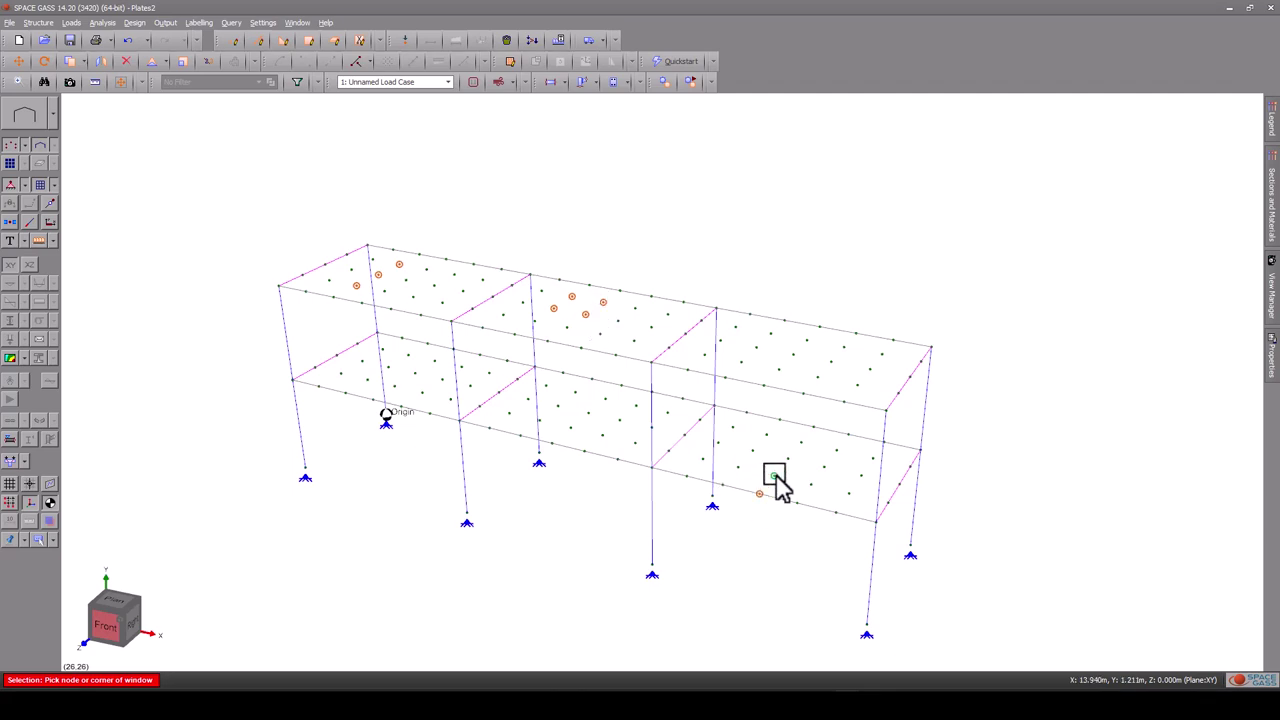
{"action": "left_click", "coordinate": [788, 459]}
{"action": "left_click", "coordinate": [801, 442]}
{"action": "left_click", "coordinate": [814, 427]}
{"action": "right_click", "coordinate": [777, 486]}
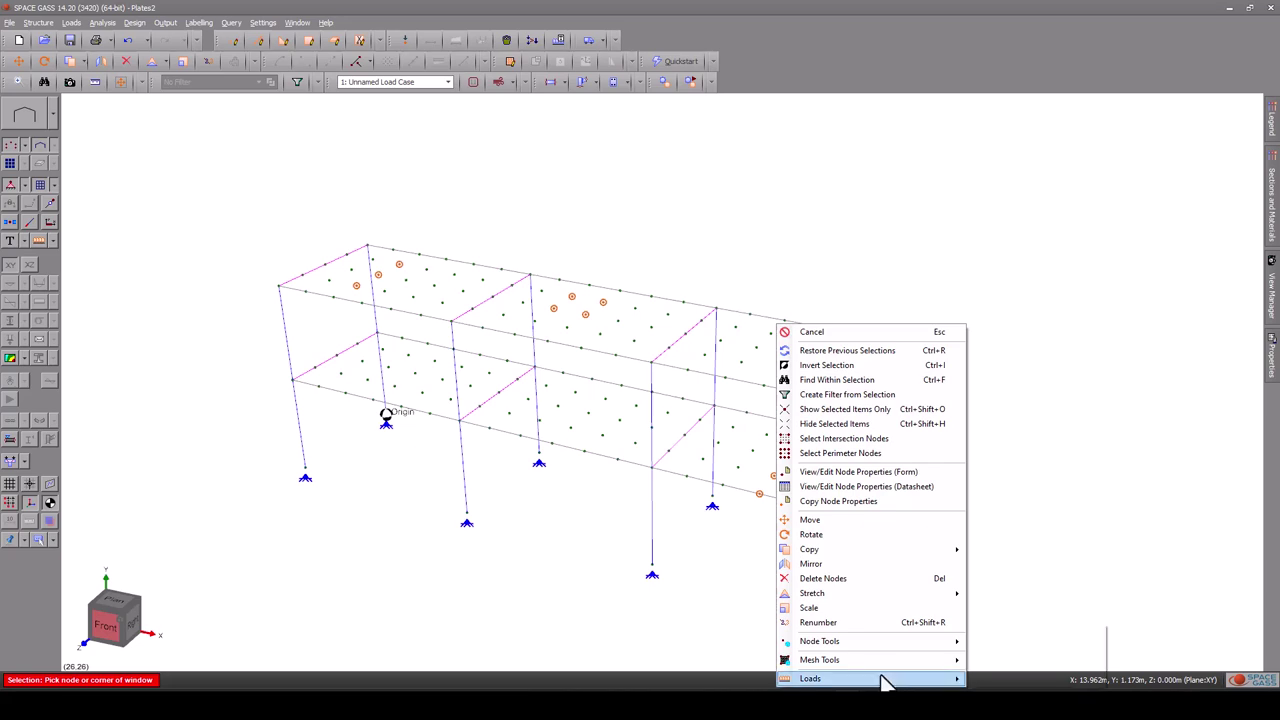
- Apply a -3.65 kN Y node force to the selected nodes as a group in untitled load case 1
{"action": "mouse_move", "coordinate": [950, 679]}
{"action": "left_click", "coordinate": [998, 631]}
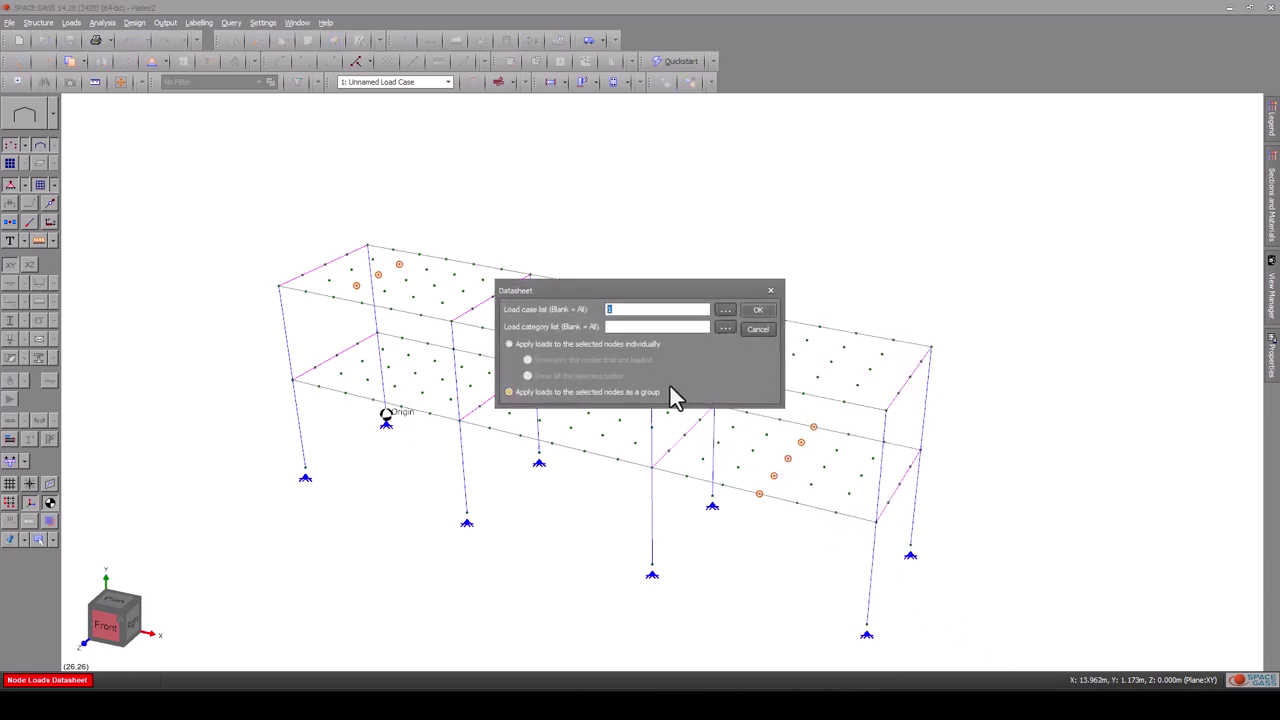
{"action": "left_click", "coordinate": [757, 310]}
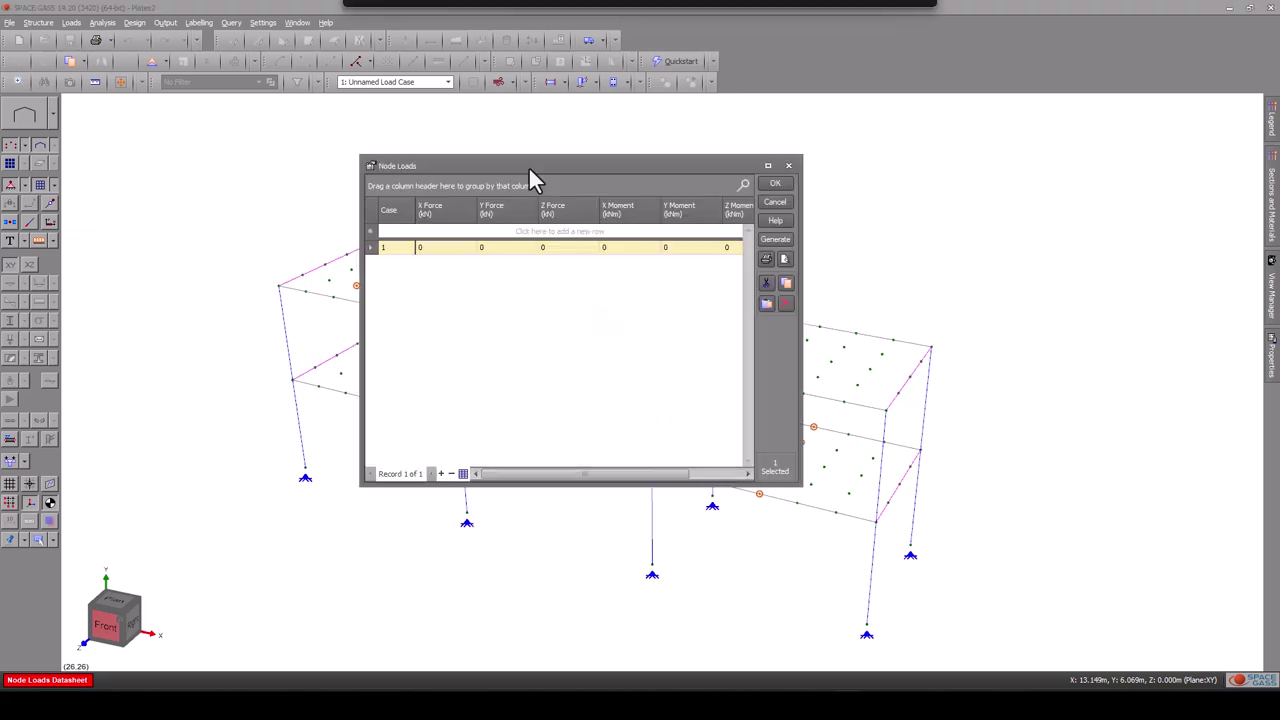
{"action": "left_click", "coordinate": [511, 247]}
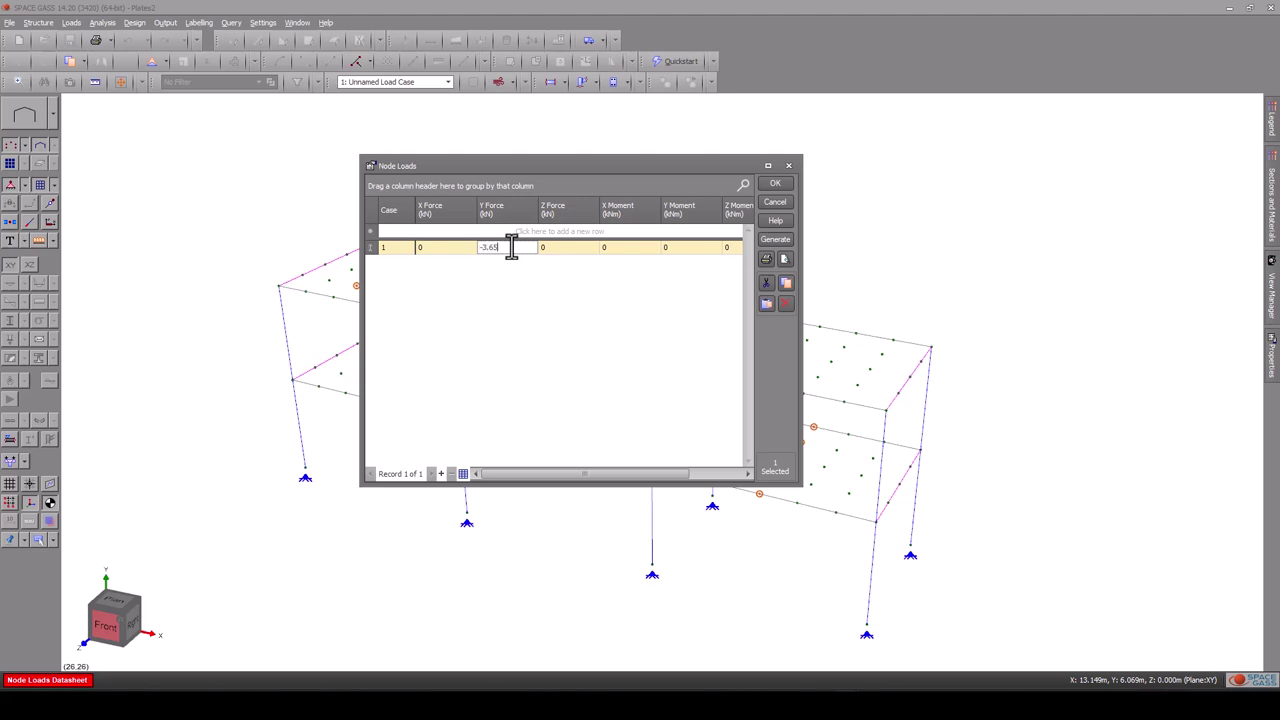
{"action": "left_click", "coordinate": [775, 184]}
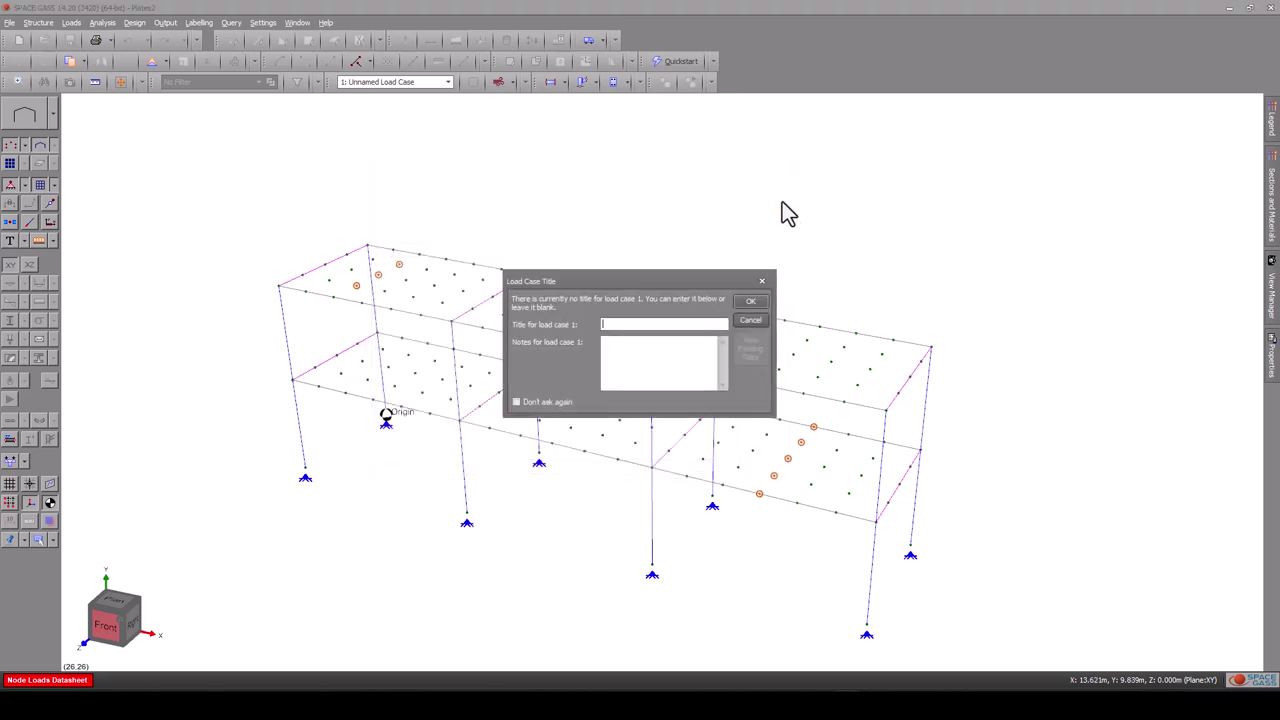
{"action": "left_click", "coordinate": [760, 303]}
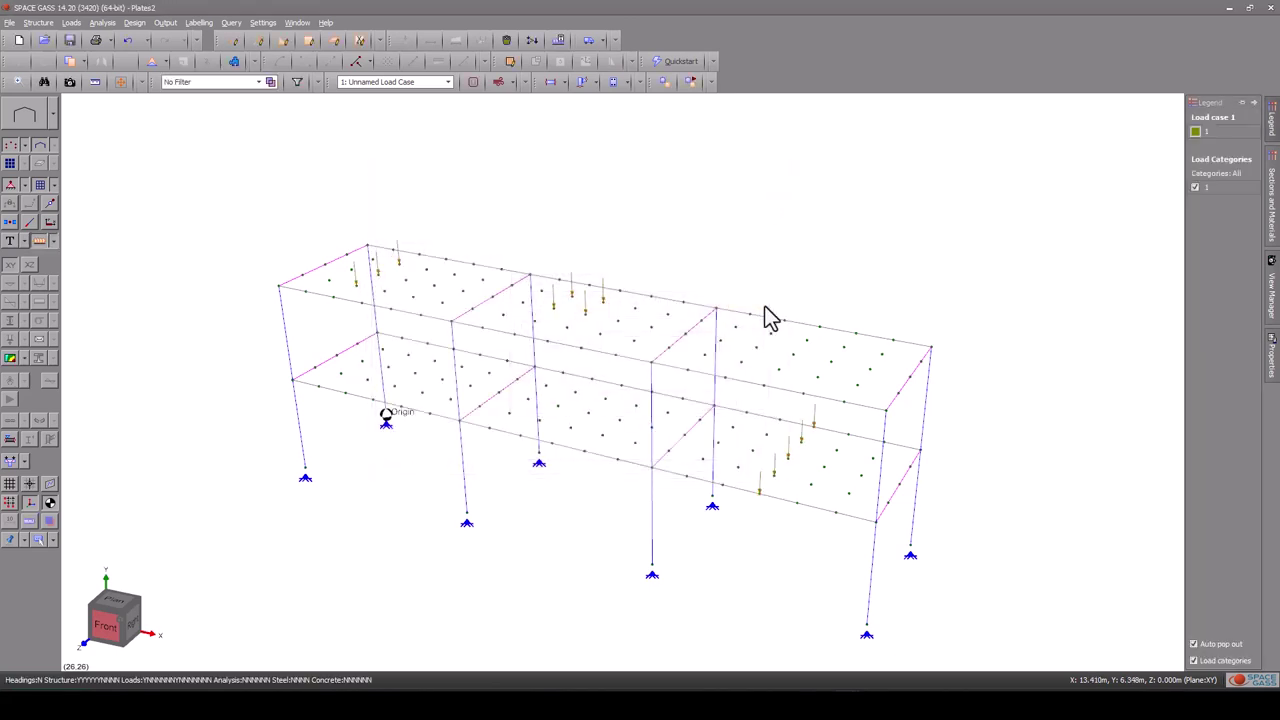
{"action": "left_click", "coordinate": [12, 242]}
{"action": "left_click", "coordinate": [52, 413]}
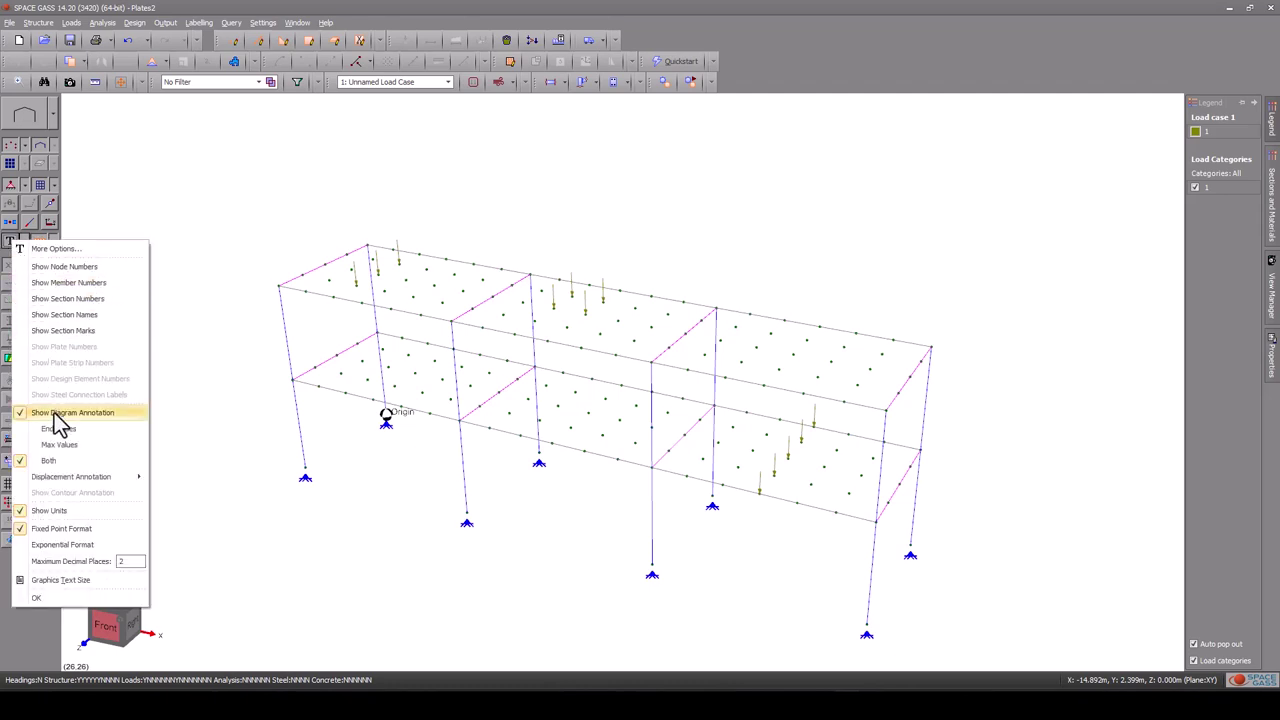
{"action": "left_click", "coordinate": [66, 598]}
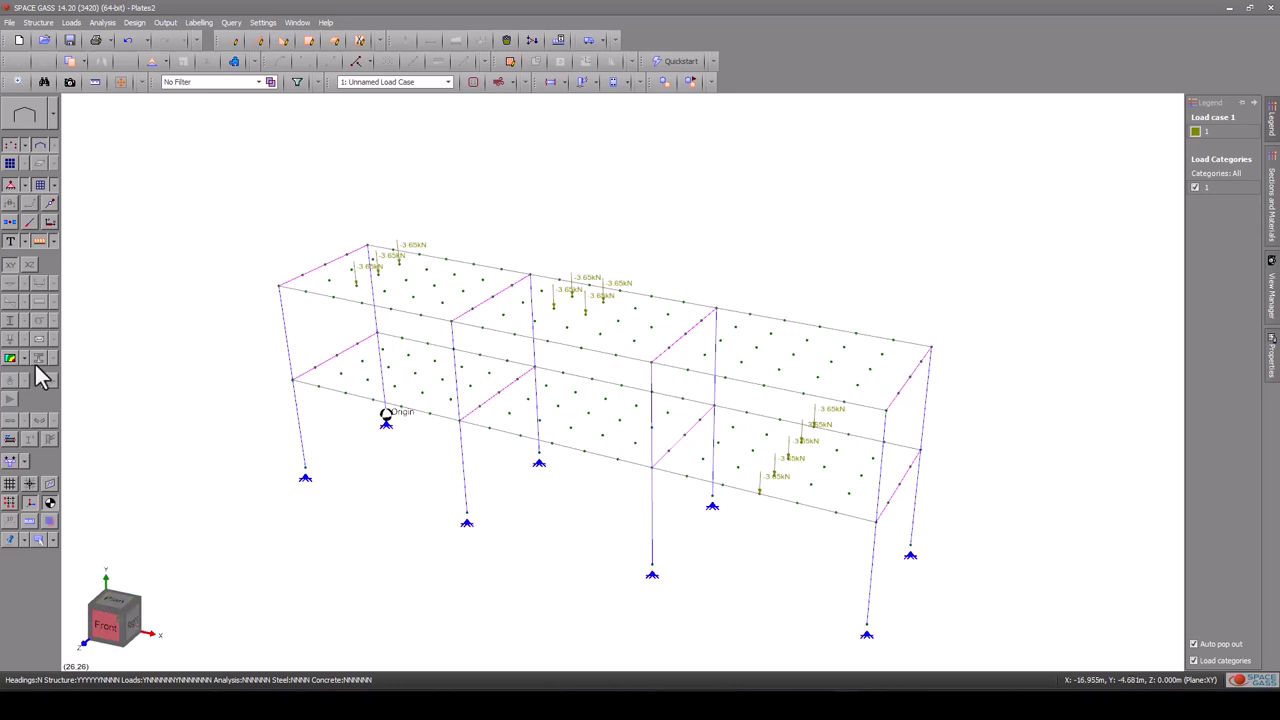
{"action": "left_click", "coordinate": [10, 165]}
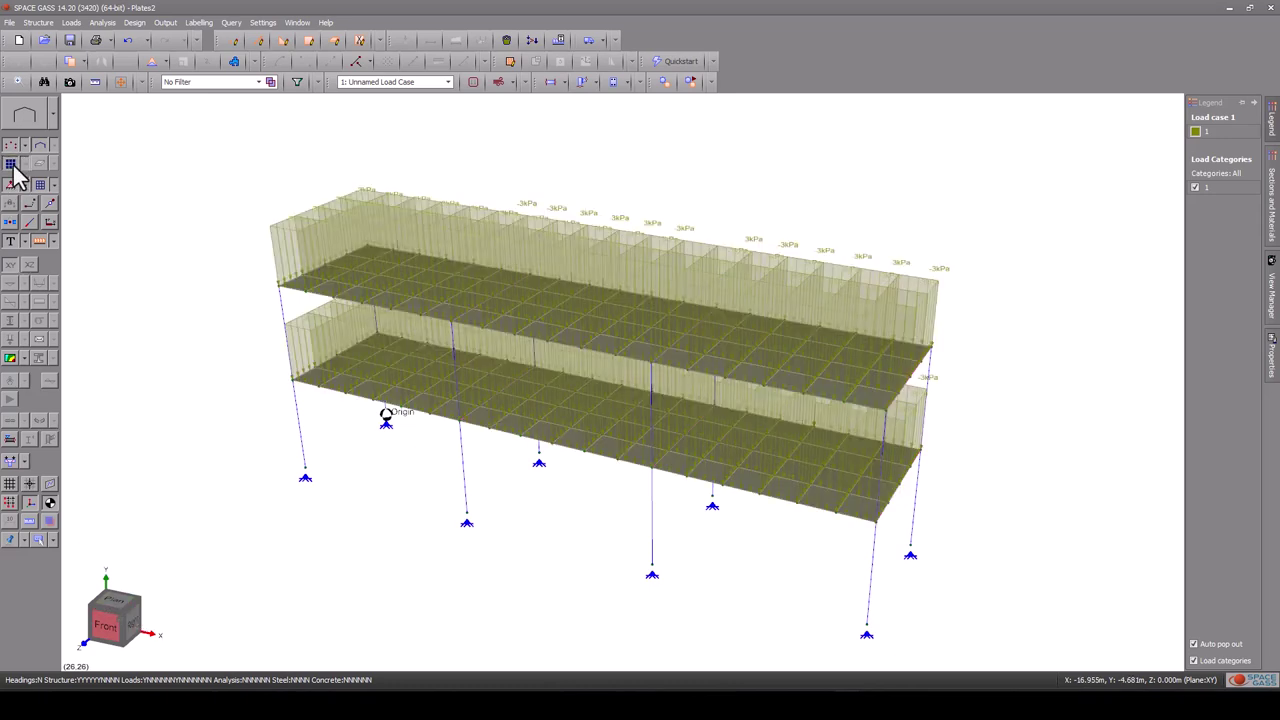
{"action": "left_click", "coordinate": [40, 246]}
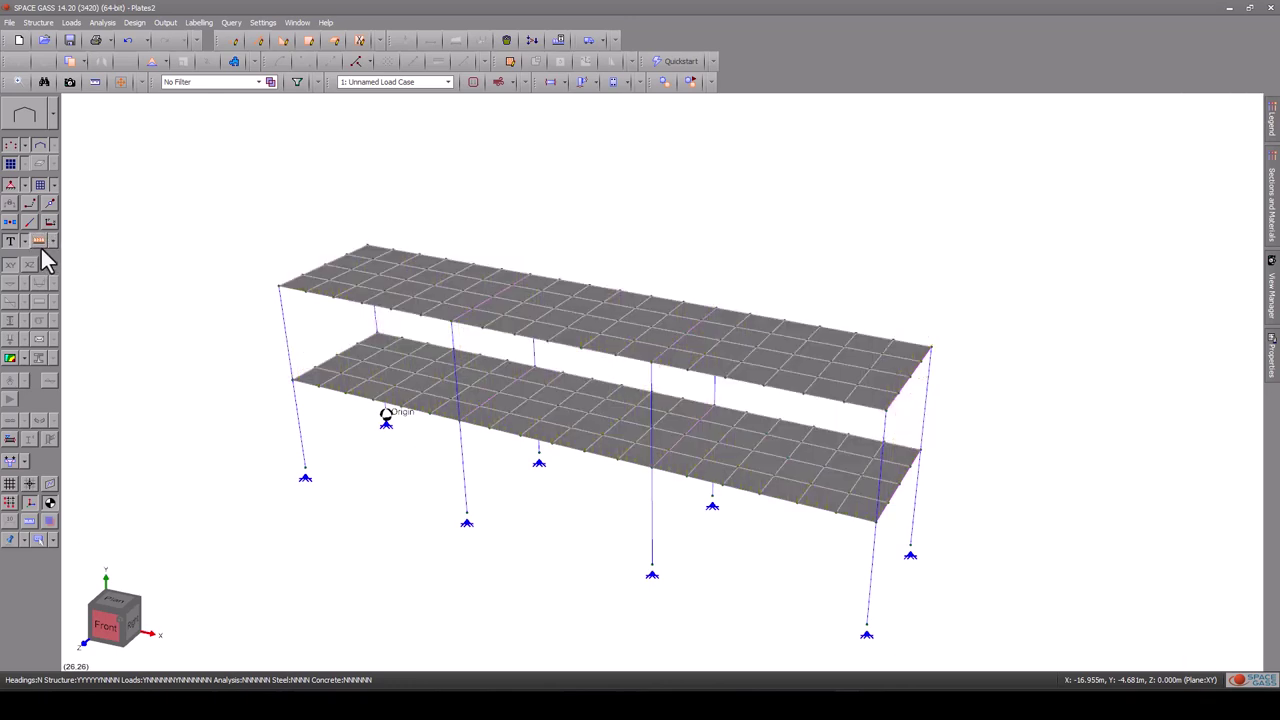
- Add a self-weight row for case 1 with a -1 g Y acceleration
{"action": "left_click", "coordinate": [507, 42]}
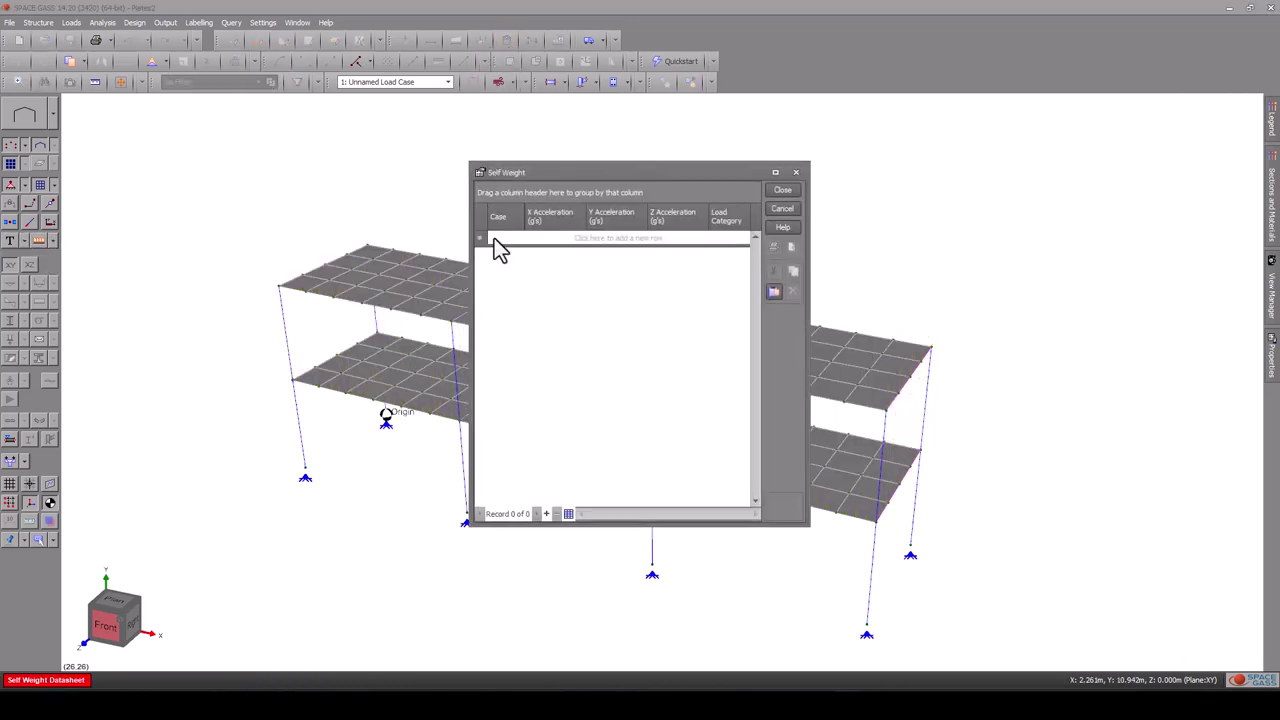
{"action": "left_click", "coordinate": [497, 238]}
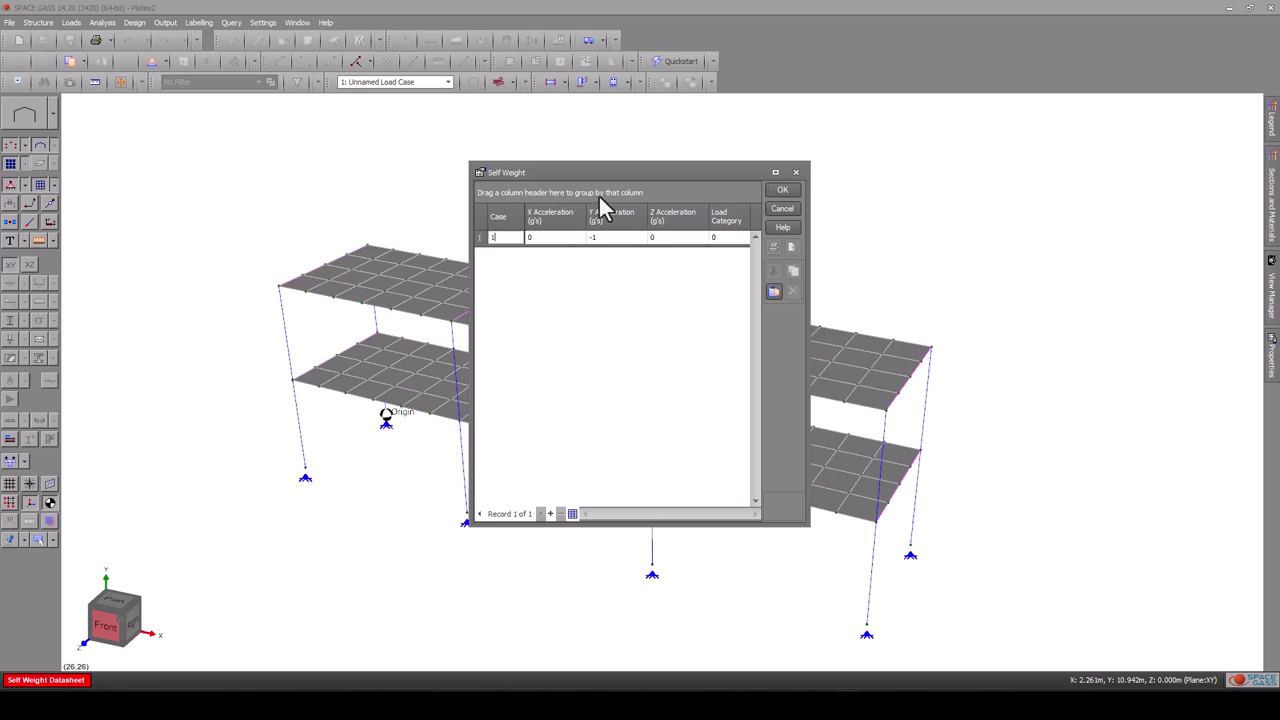
{"action": "left_click", "coordinate": [794, 190]}
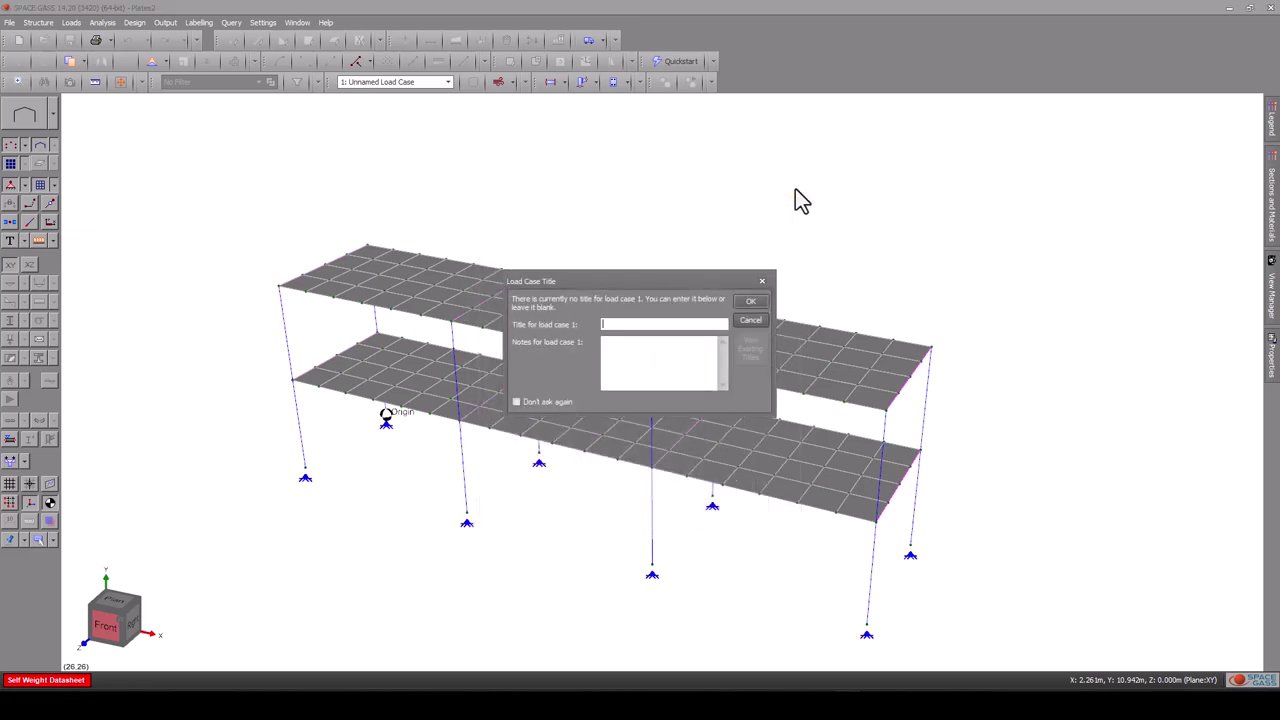
- Leave load case 1 untitled and run a linear static analysis with default settings
{"action": "left_click", "coordinate": [754, 303]}
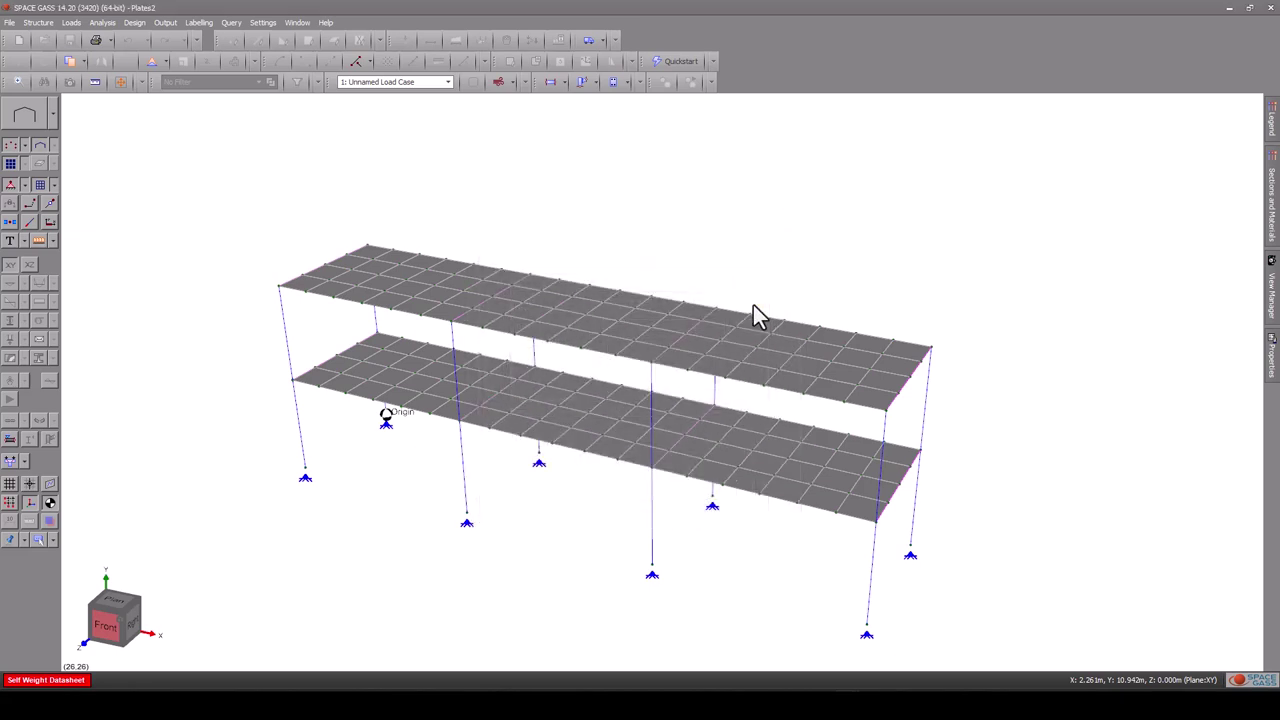
{"action": "left_click", "coordinate": [100, 24]}
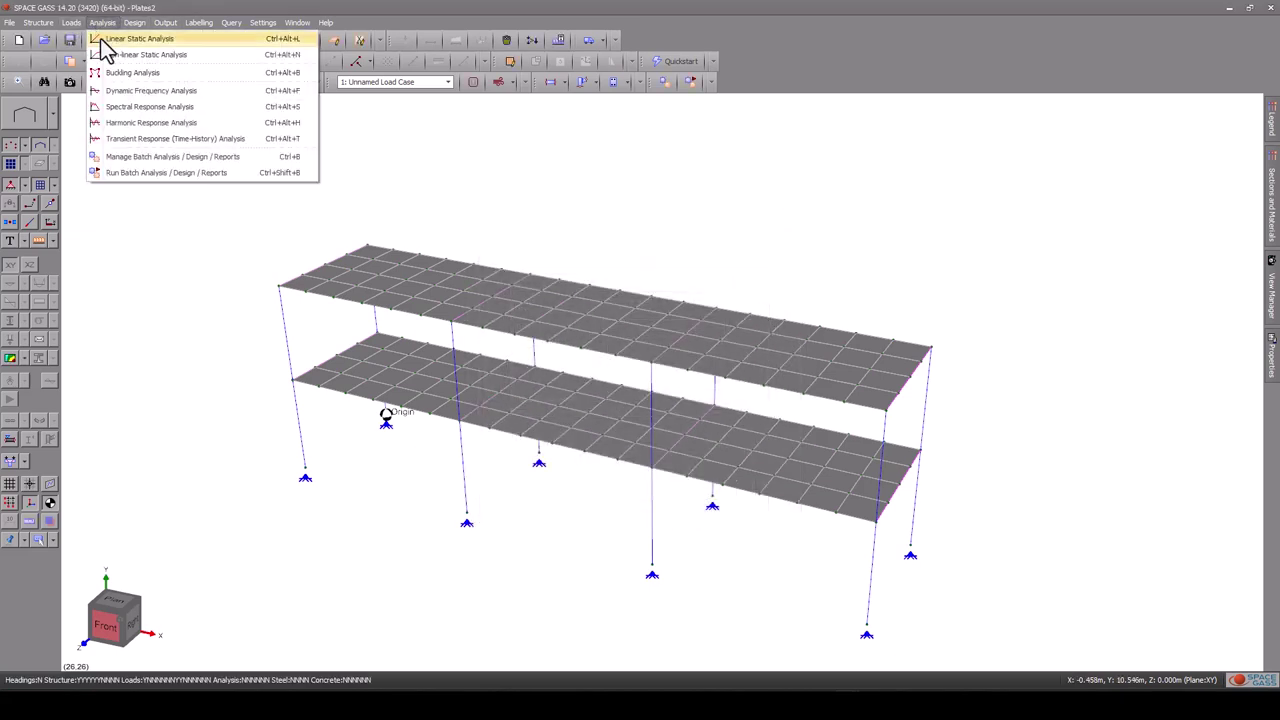
{"action": "left_click", "coordinate": [100, 38]}
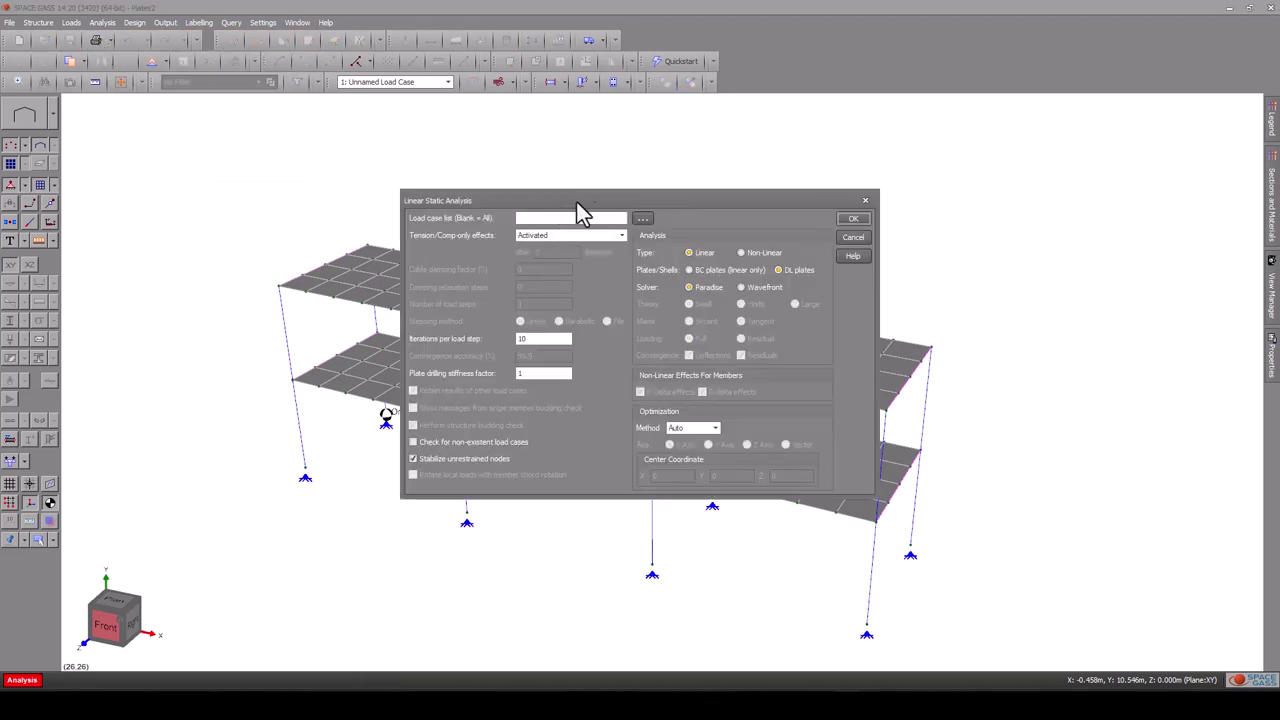
{"action": "left_click", "coordinate": [850, 222]}
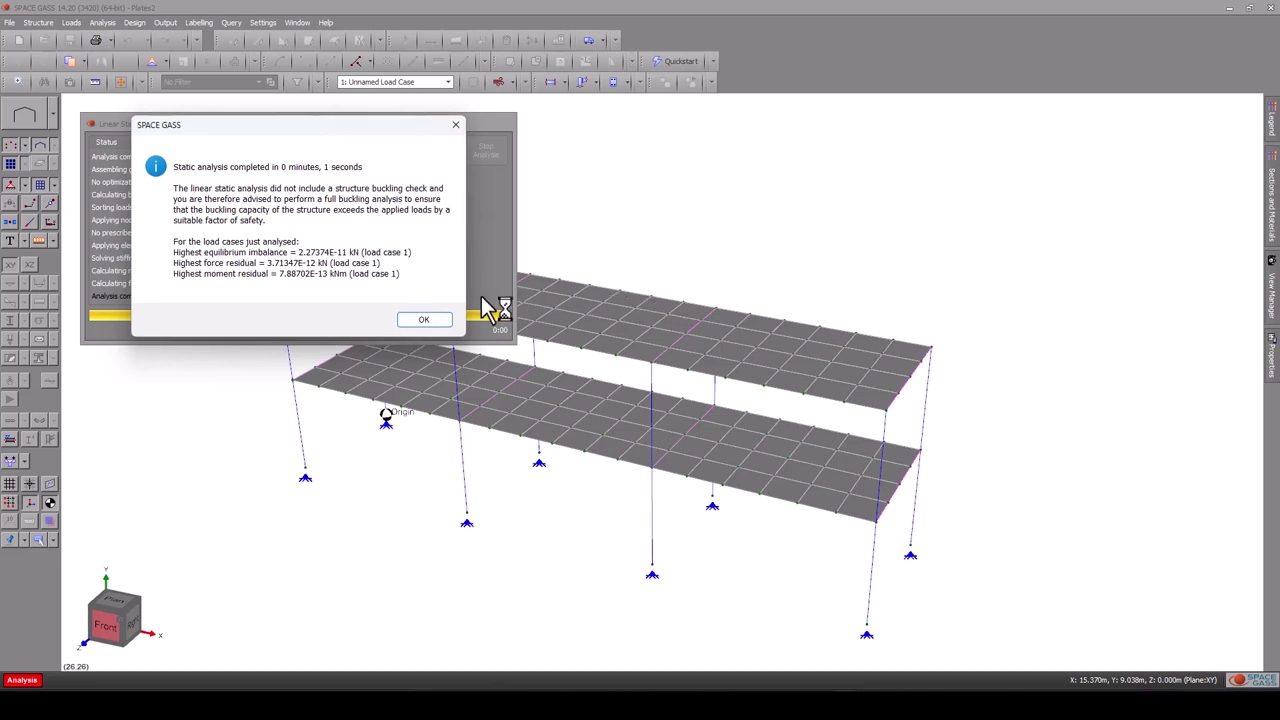
{"action": "left_click", "coordinate": [438, 319]}
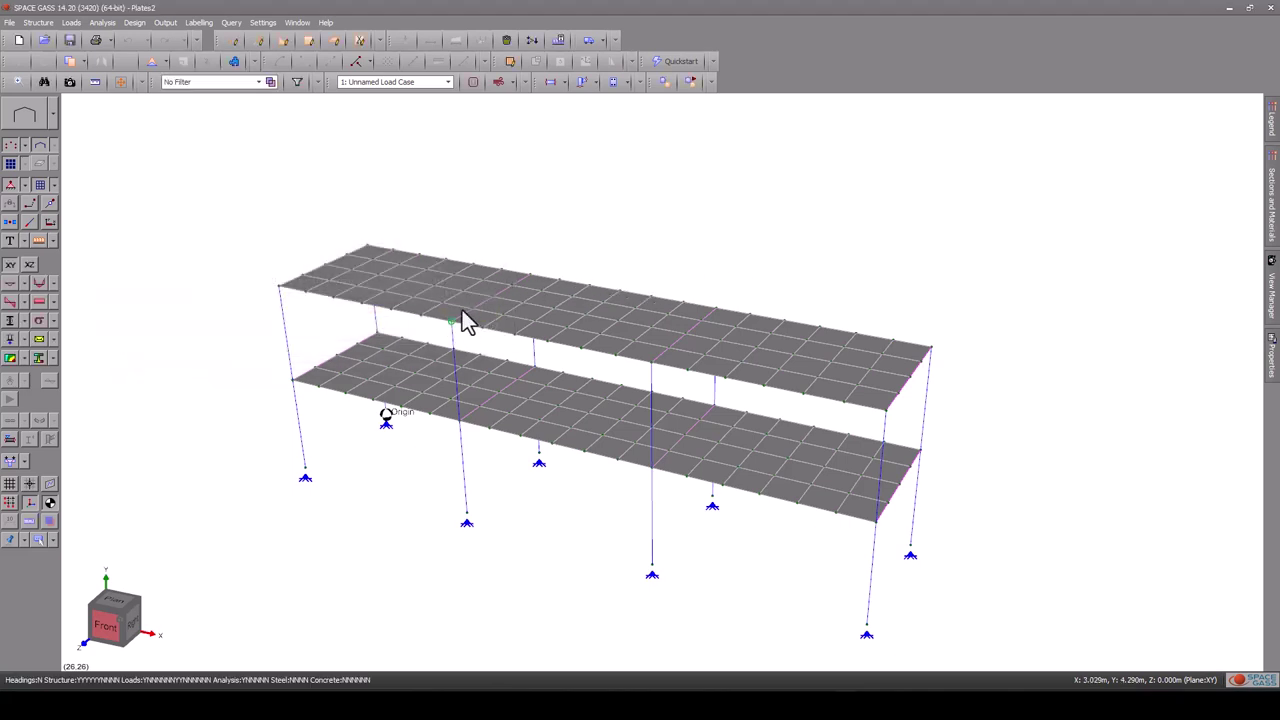
- Display load case 1 deflected shapes for all members and plates, with displacement labels hidden
{"action": "left_click", "coordinate": [9, 284]}
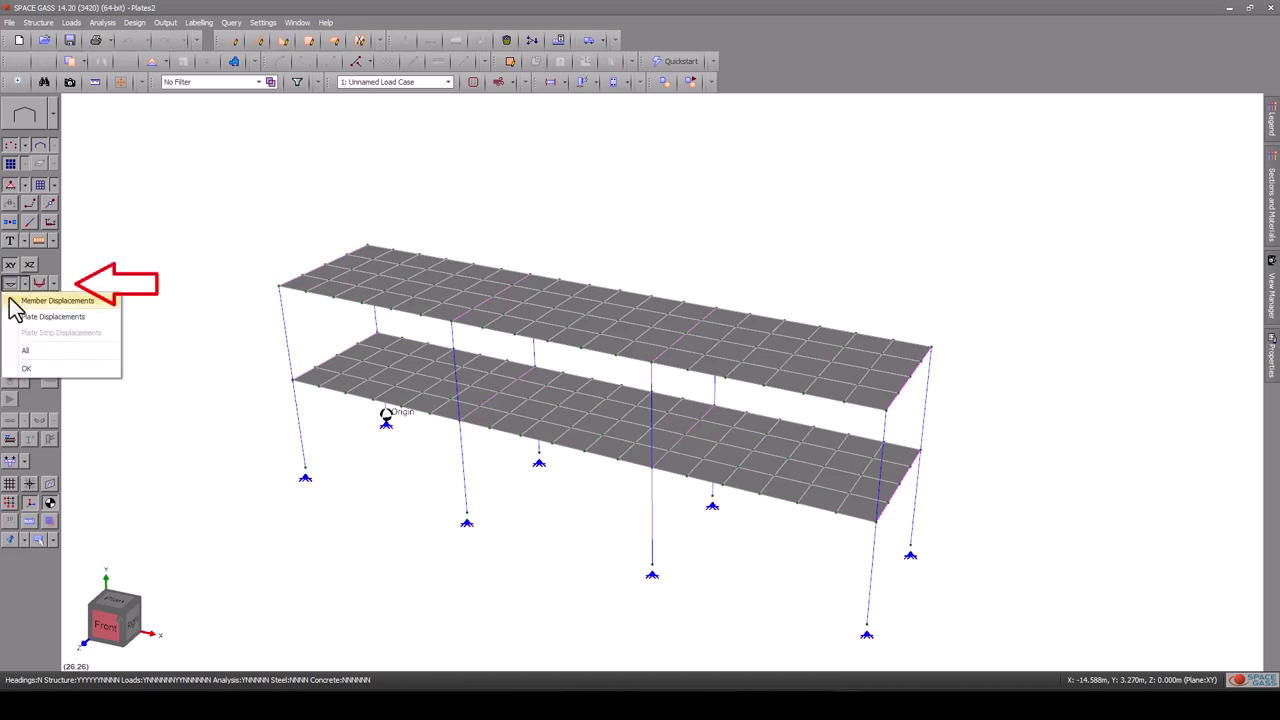
{"action": "left_click", "coordinate": [25, 351]}
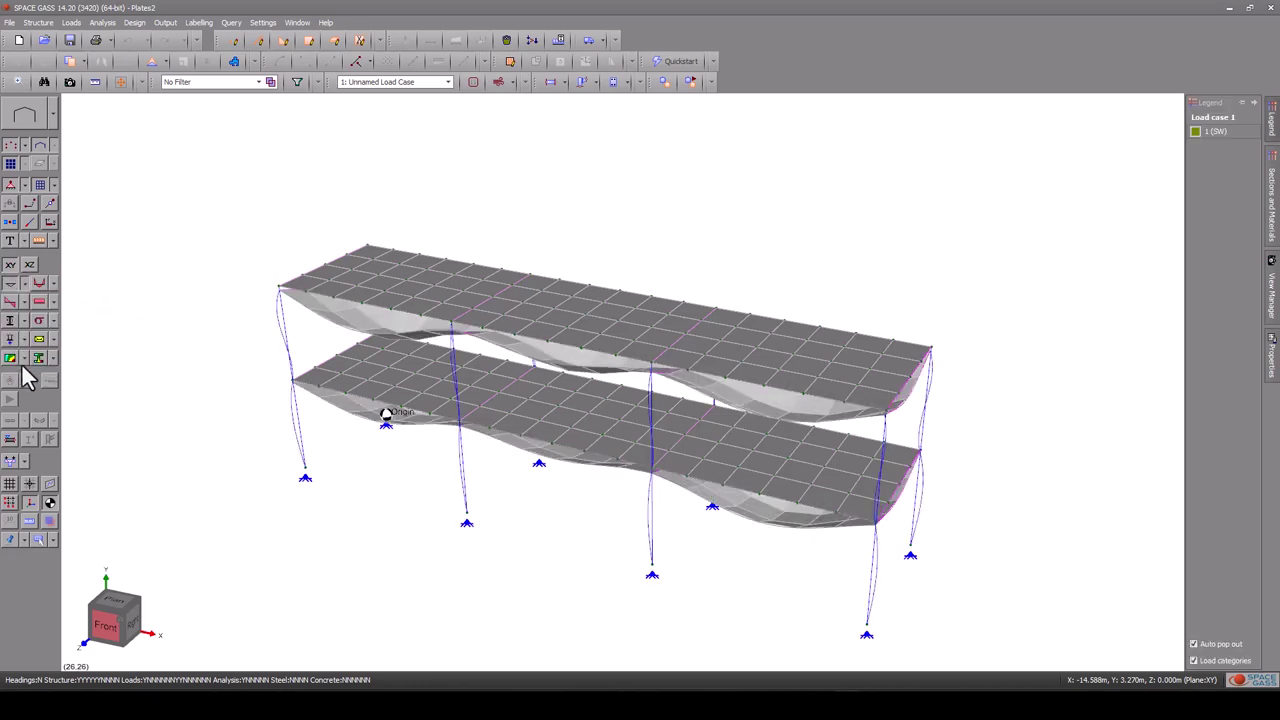
{"action": "middle_click_drag", "start_coordinate": [227, 445], "coordinate": [203, 427]}
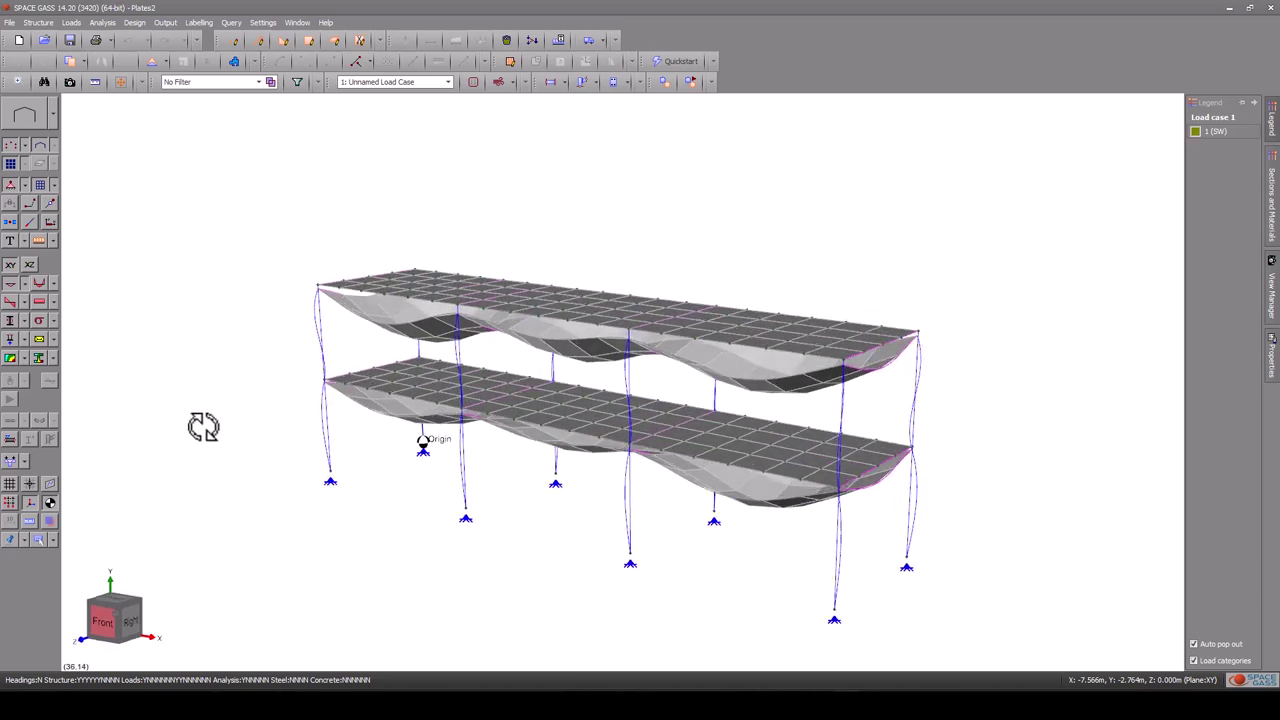
{"action": "left_click", "coordinate": [12, 242]}
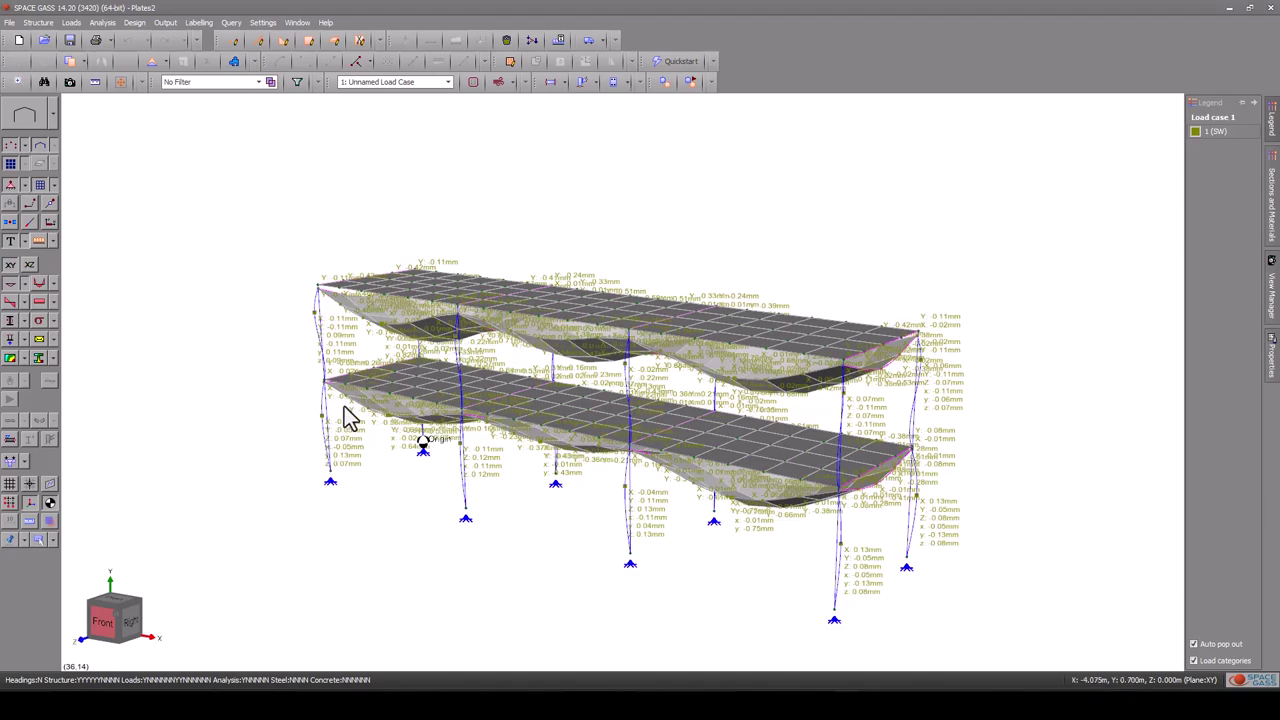
{"action": "scroll", "coordinate": [344, 414], "scroll_direction": "up", "scroll_amount": 2}
{"action": "scroll", "coordinate": [344, 414], "scroll_direction": "up", "scroll_amount": 4}
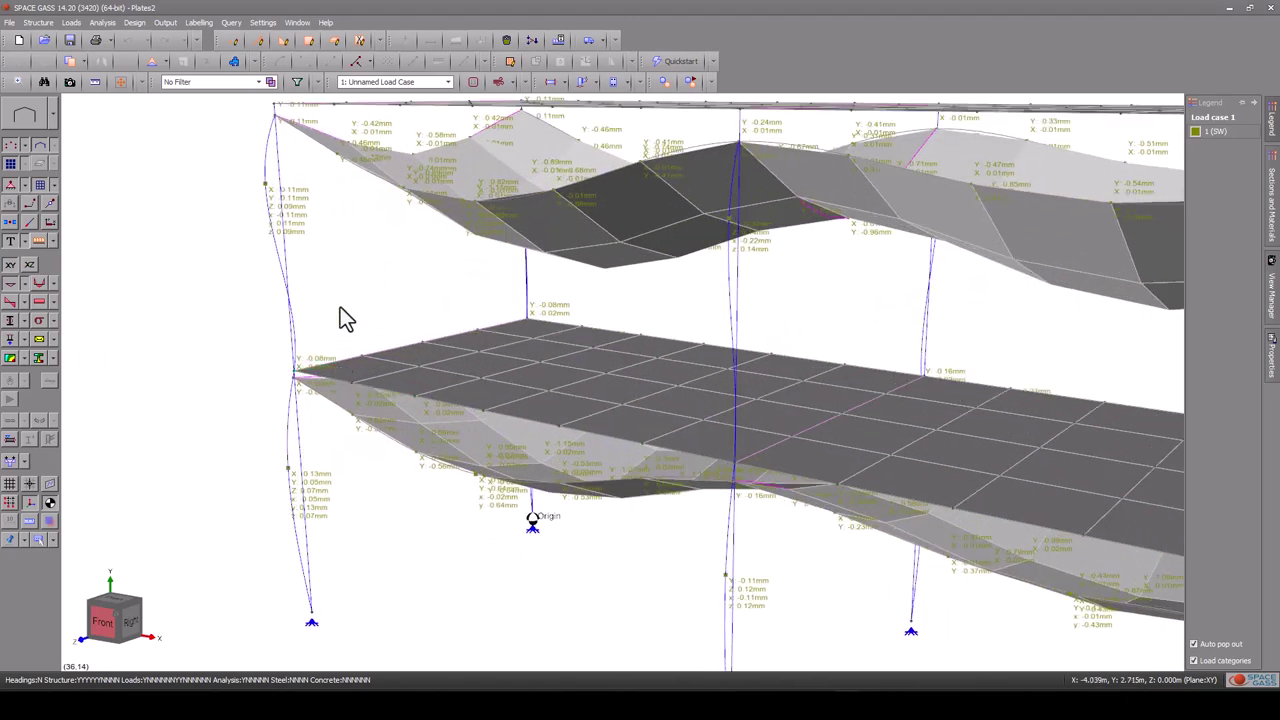
{"action": "mouse_move", "coordinate": [346, 320]}
{"action": "middle_mouse_down"}
{"action": "mouse_move", "coordinate": [337, 291]}
{"action": "mouse_move", "coordinate": [371, 323]}
{"action": "middle_mouse_up"}
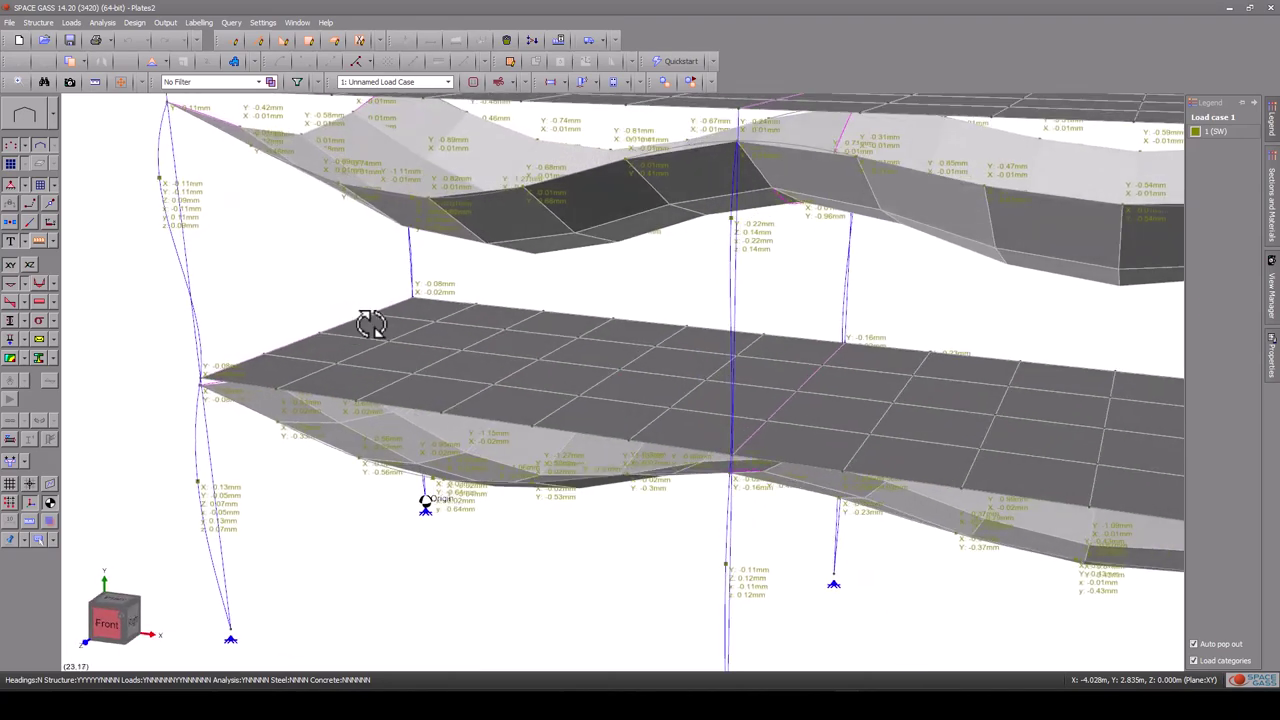
{"action": "left_click", "coordinate": [12, 257]}
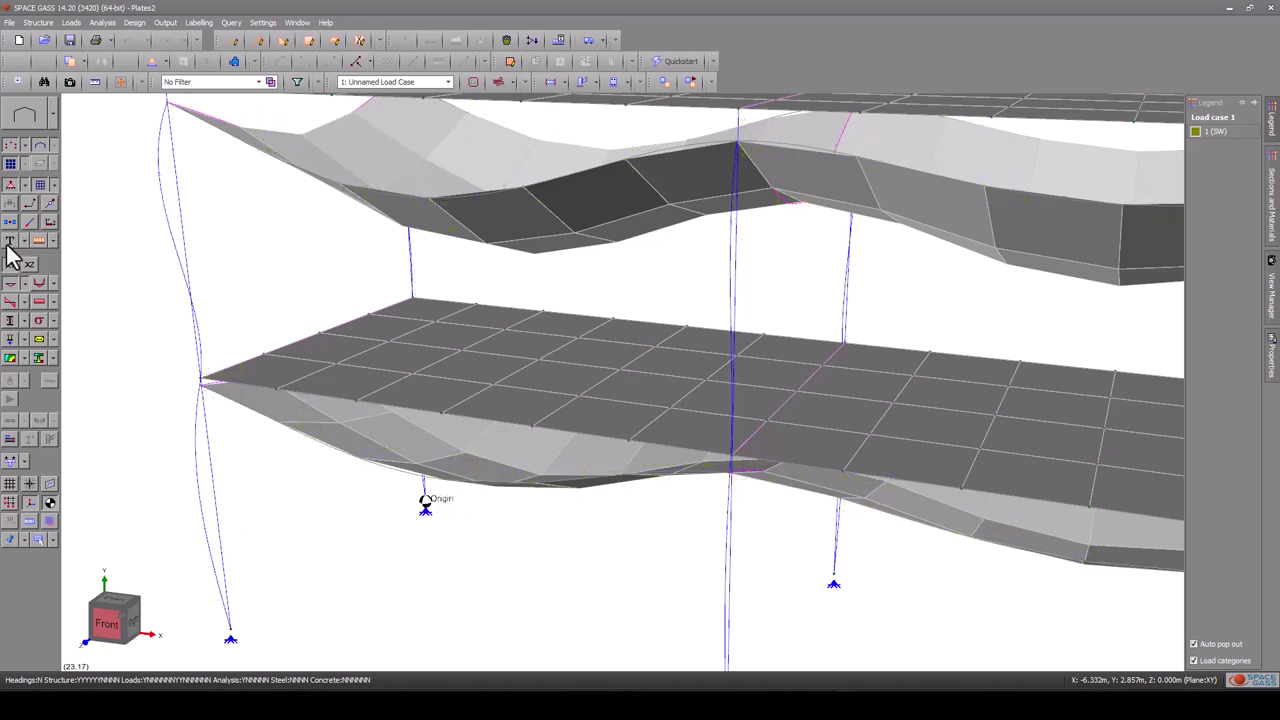
{"action": "right_click", "coordinate": [356, 400]}
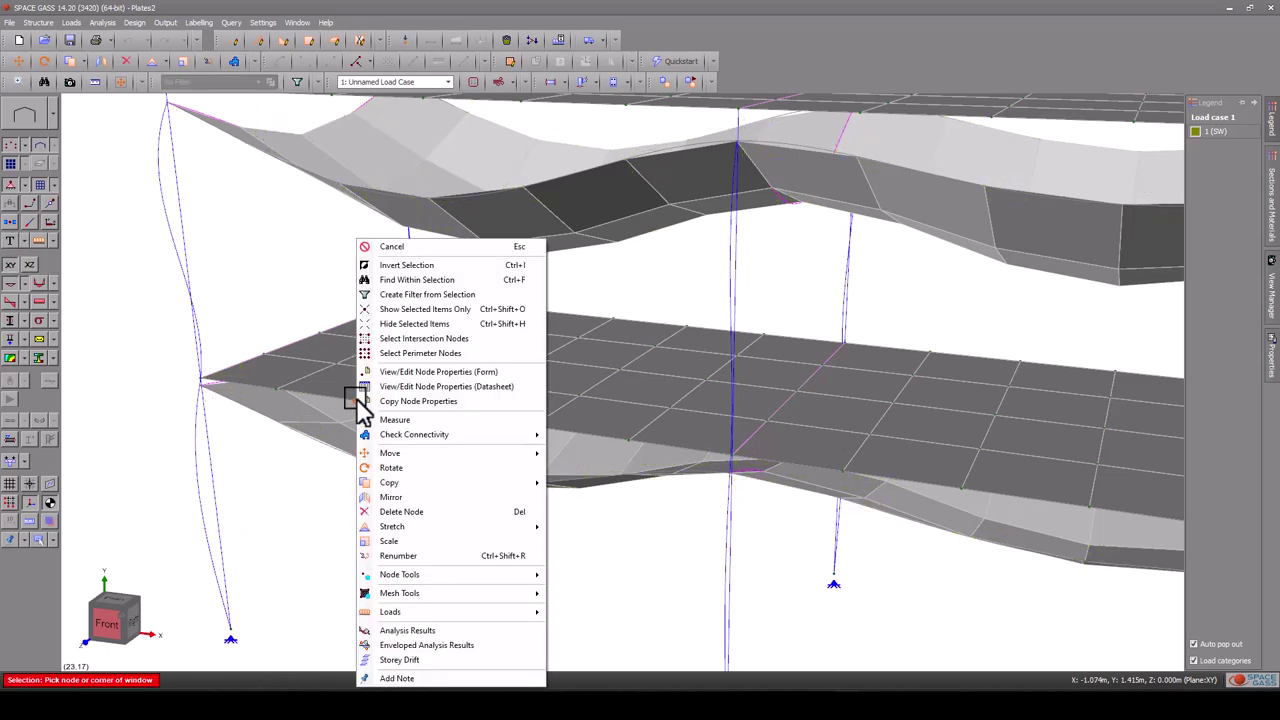
{"action": "left_click", "coordinate": [432, 629]}
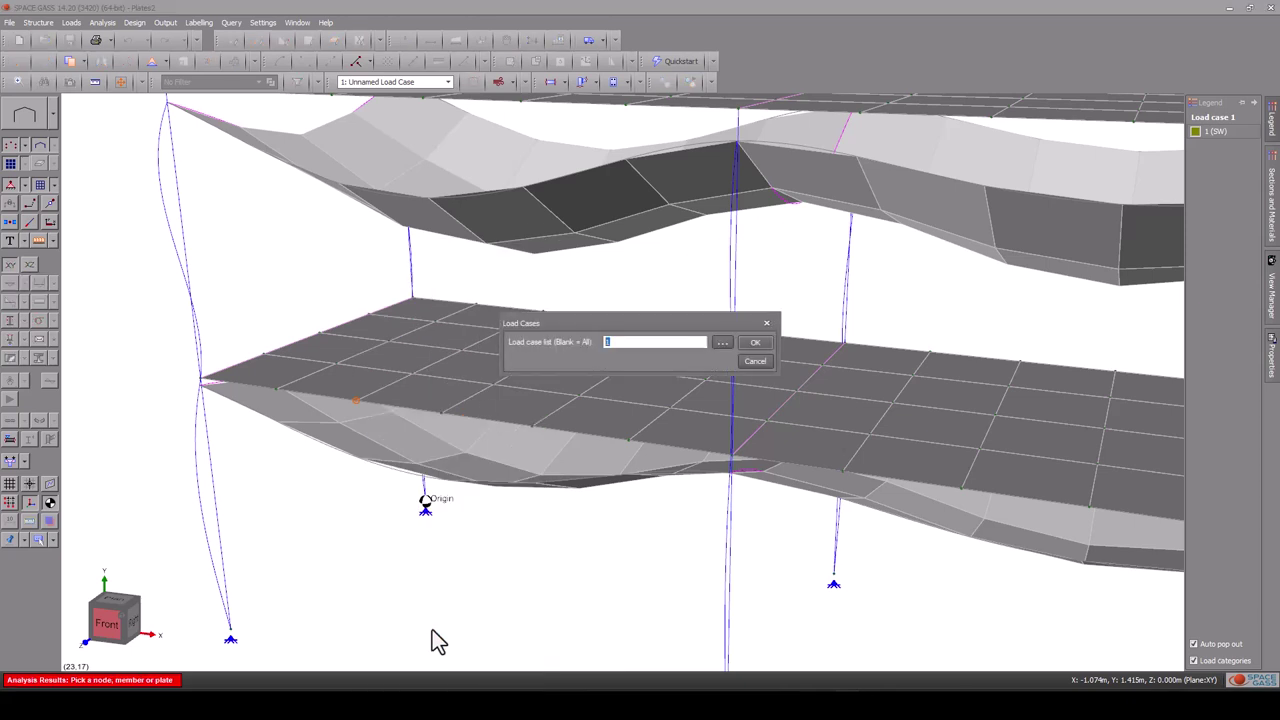
{"action": "left_click", "coordinate": [752, 344]}
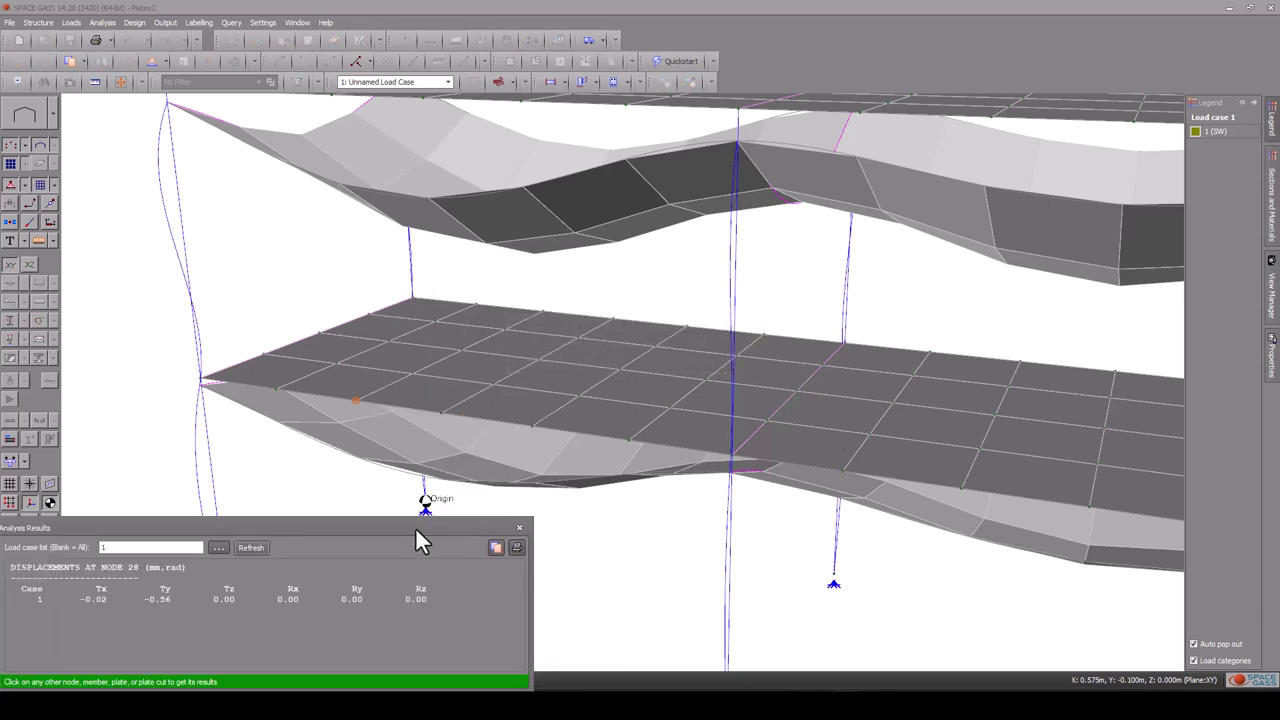
{"action": "left_click_drag", "start_coordinate": [416, 530], "coordinate": [726, 219]}
{"action": "left_click", "coordinate": [250, 268]}
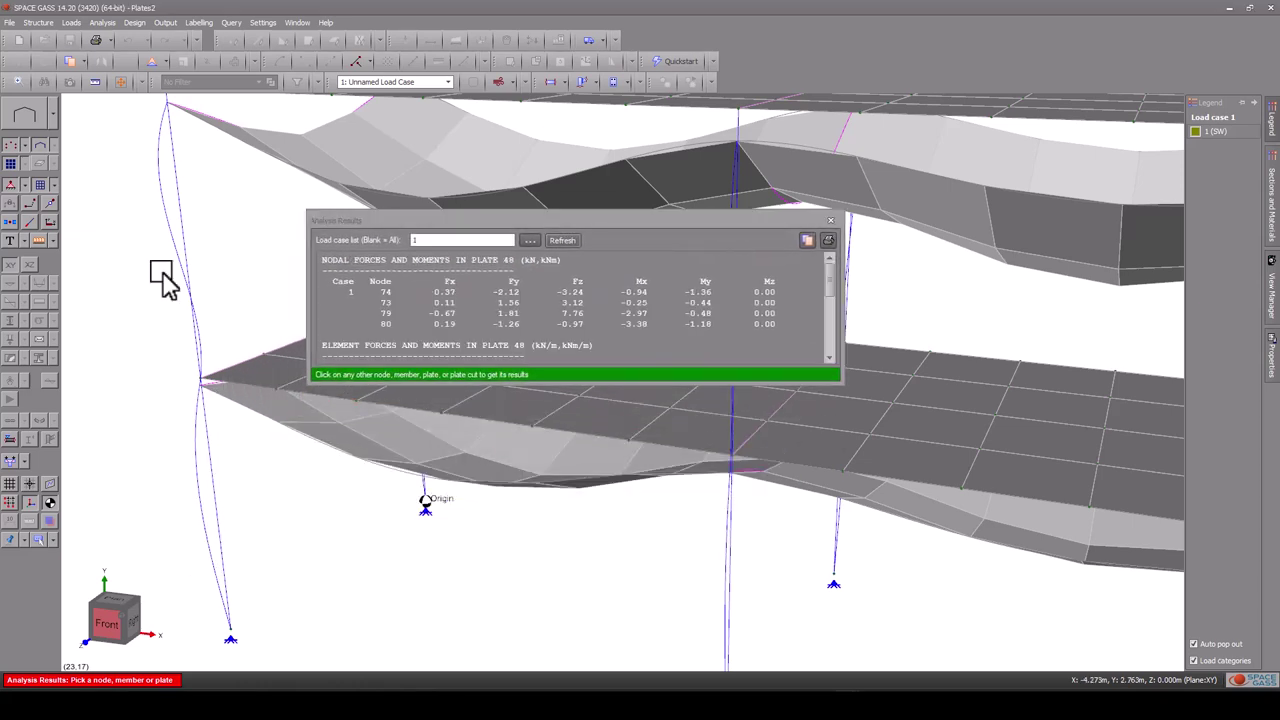
{"action": "left_click", "coordinate": [181, 224]}
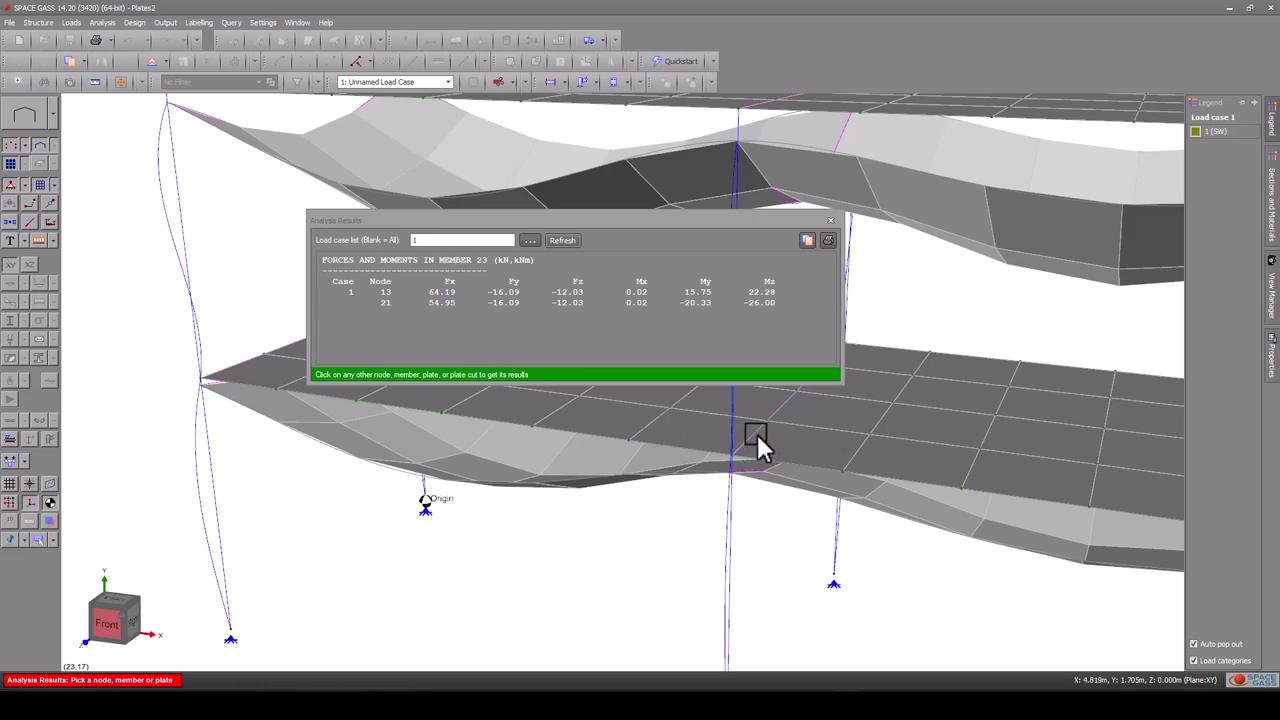
{"action": "left_click", "coordinate": [804, 447]}
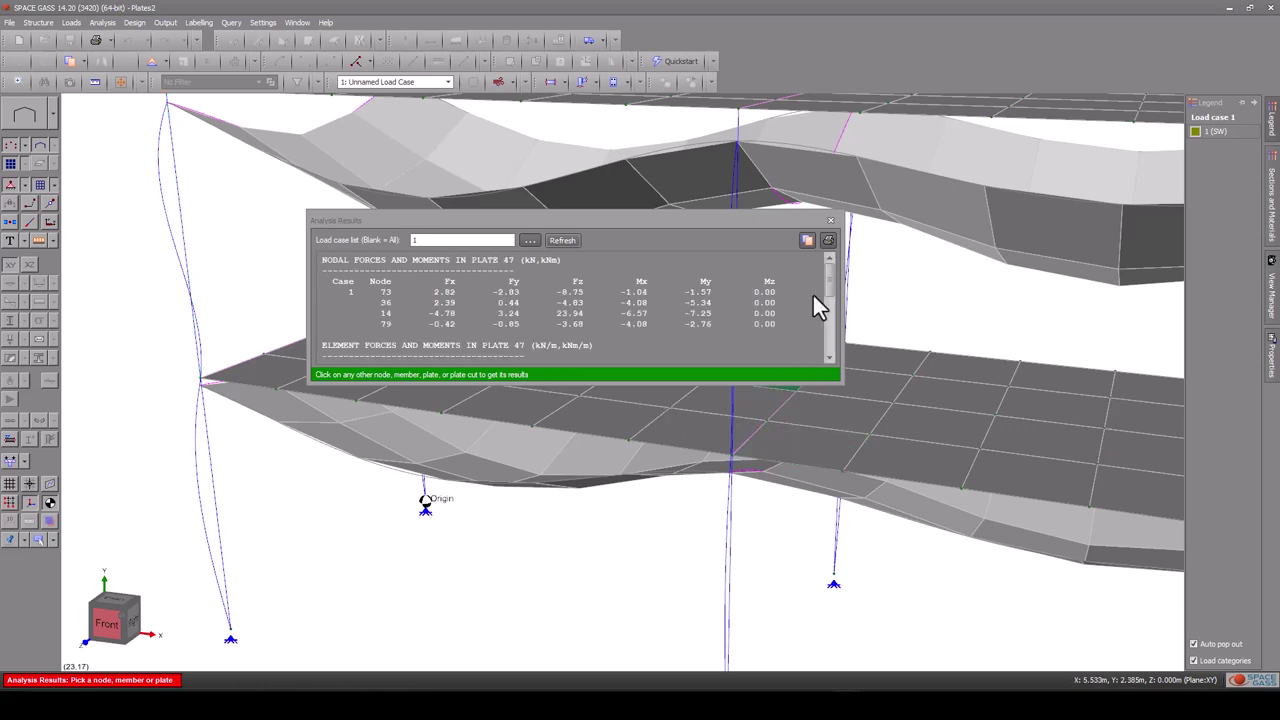
{"action": "left_click_drag", "start_coordinate": [825, 280], "coordinate": [843, 329]}
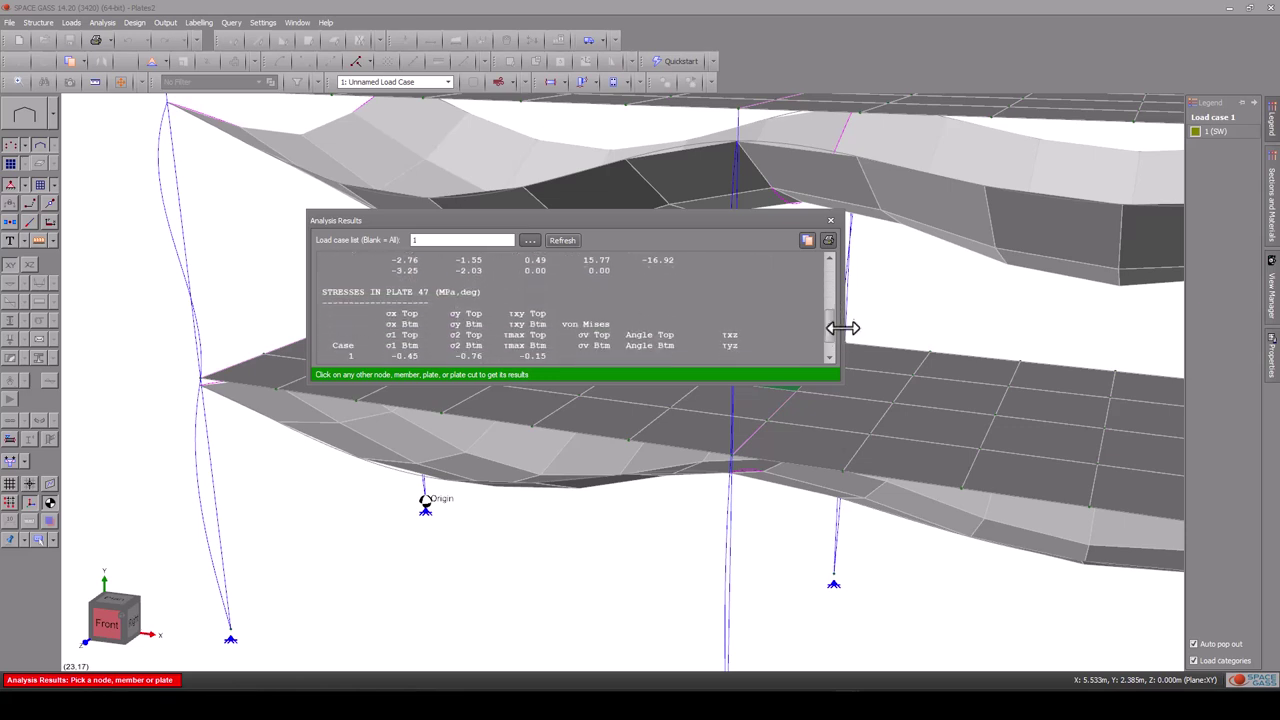
{"action": "left_click", "coordinate": [830, 221]}
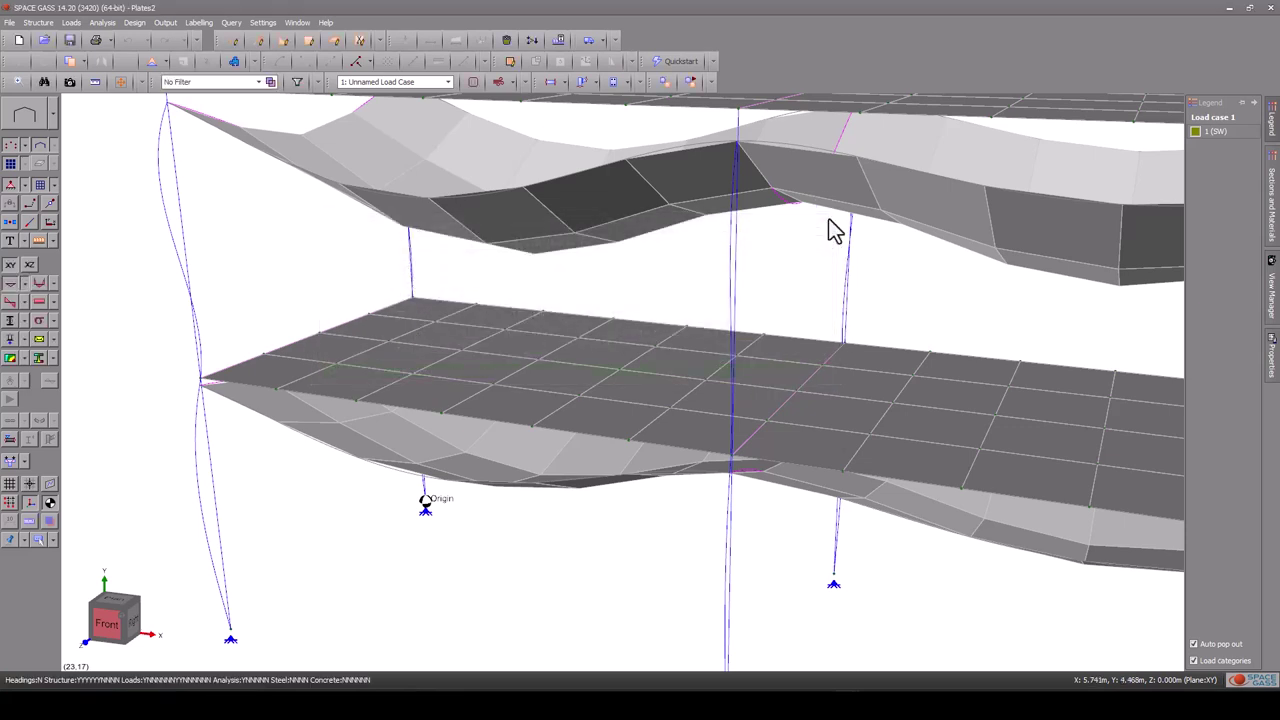
- Turn off the deflected shape and colour both slabs with X Direct Stress plate contours
{"action": "left_click", "coordinate": [12, 300]}
{"action": "scroll", "coordinate": [558, 488], "scroll_direction": "down", "scroll_amount": 5}
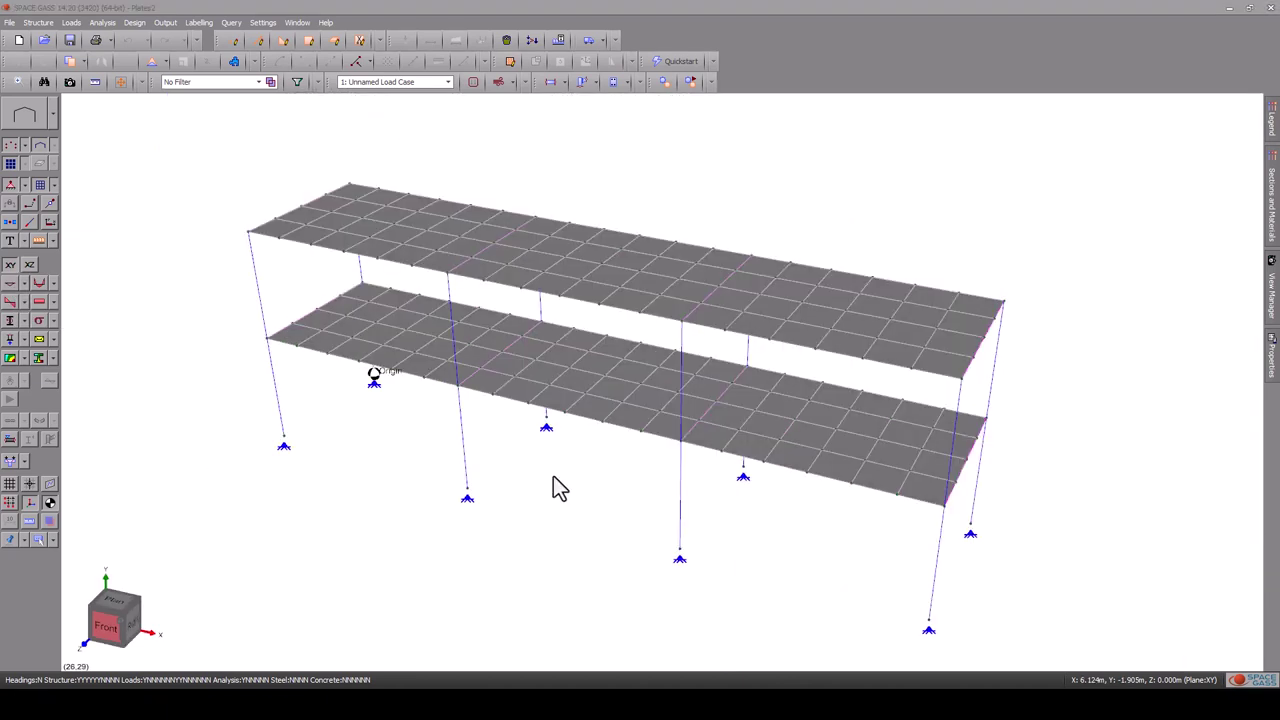
{"action": "left_click", "coordinate": [10, 359]}
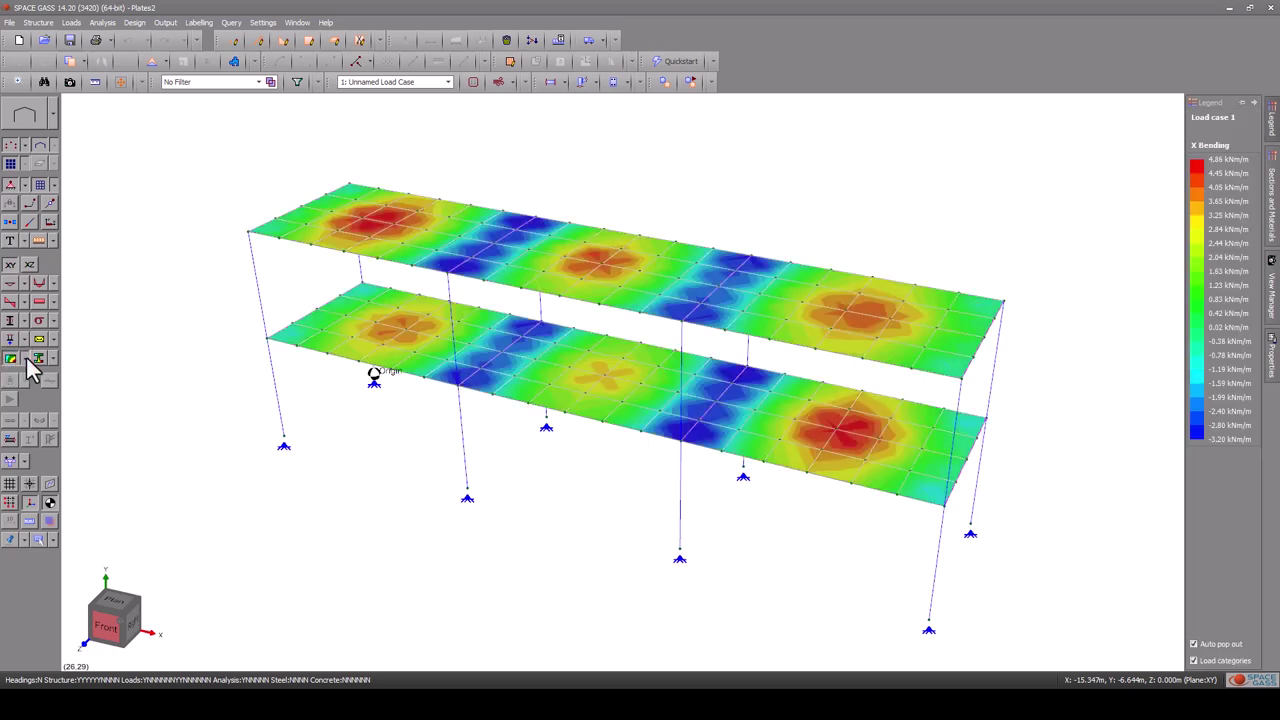
{"action": "left_click", "coordinate": [25, 359]}
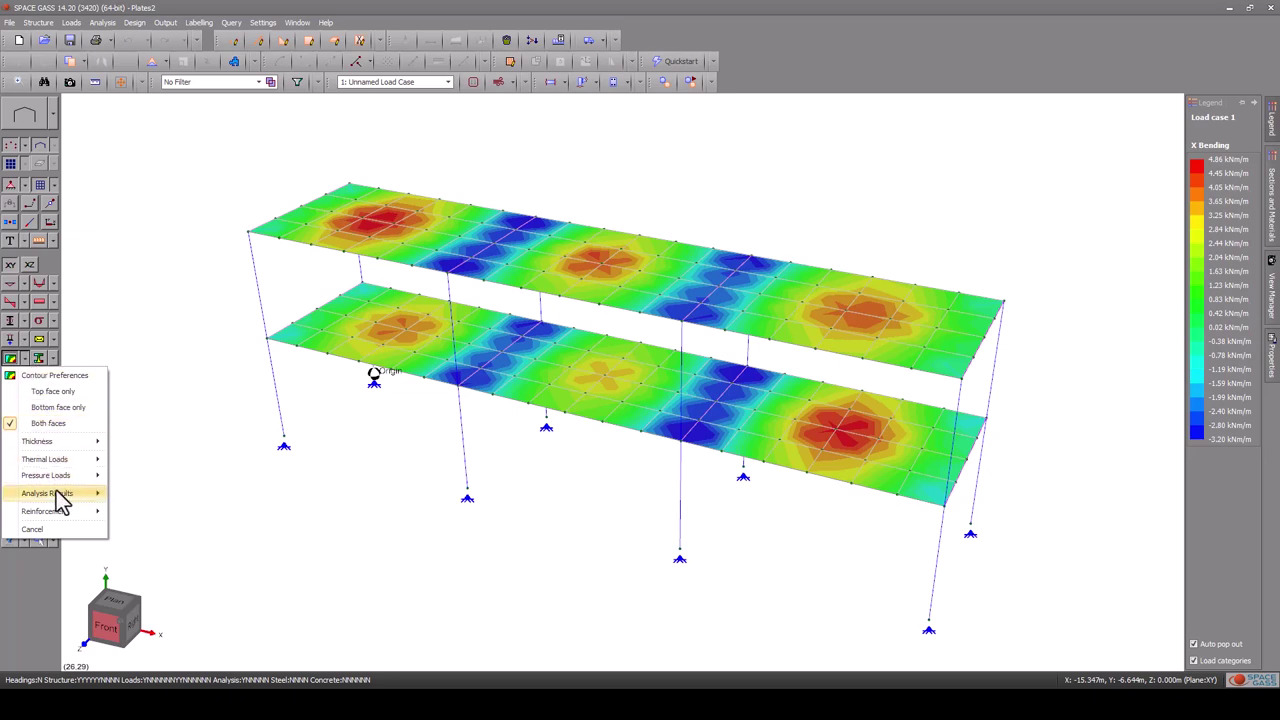
{"action": "mouse_move", "coordinate": [60, 493]}
{"action": "left_click", "coordinate": [155, 533]}
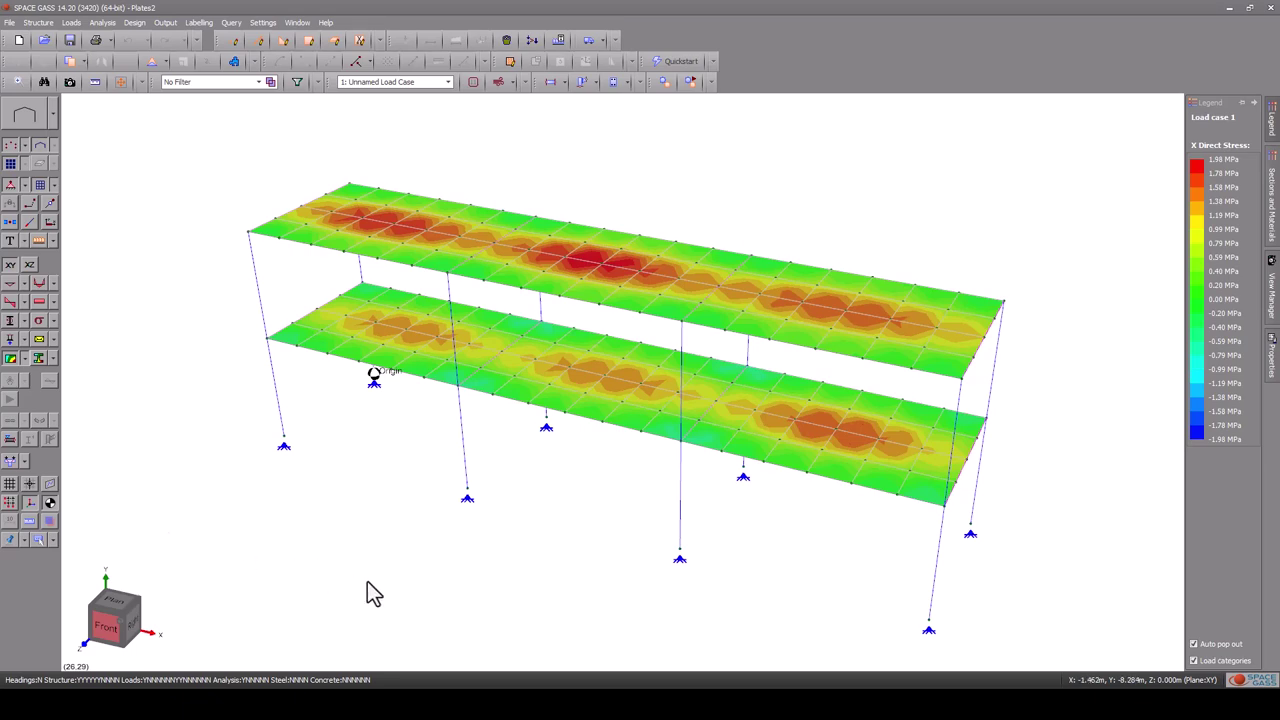
{"action": "mouse_move", "coordinate": [369, 586]}
{"action": "middle_mouse_down"}
{"action": "mouse_move", "coordinate": [373, 480]}
{"action": "mouse_move", "coordinate": [389, 591]}
{"action": "mouse_move", "coordinate": [372, 595]}
{"action": "middle_mouse_up"}
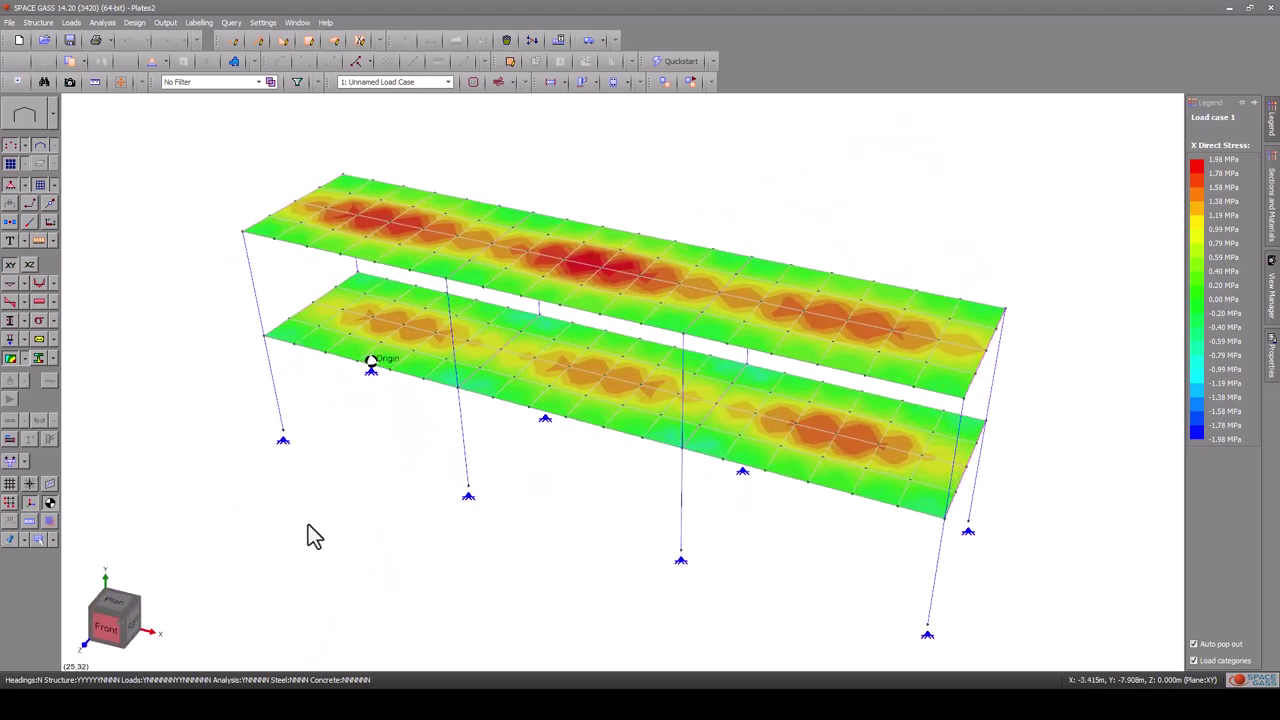
- Toggle the plate and member local axes on and off, then reopen the plate contour options
{"action": "left_click", "coordinate": [48, 223]}
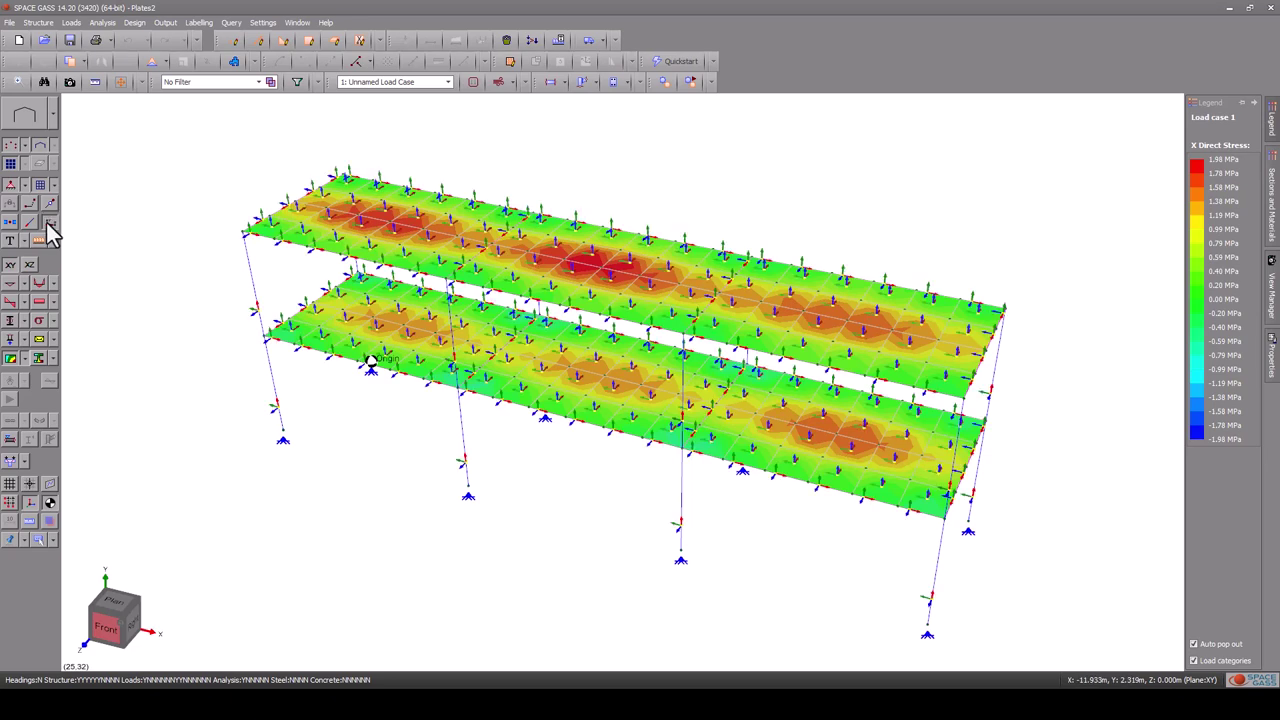
{"action": "left_click", "coordinate": [47, 223]}
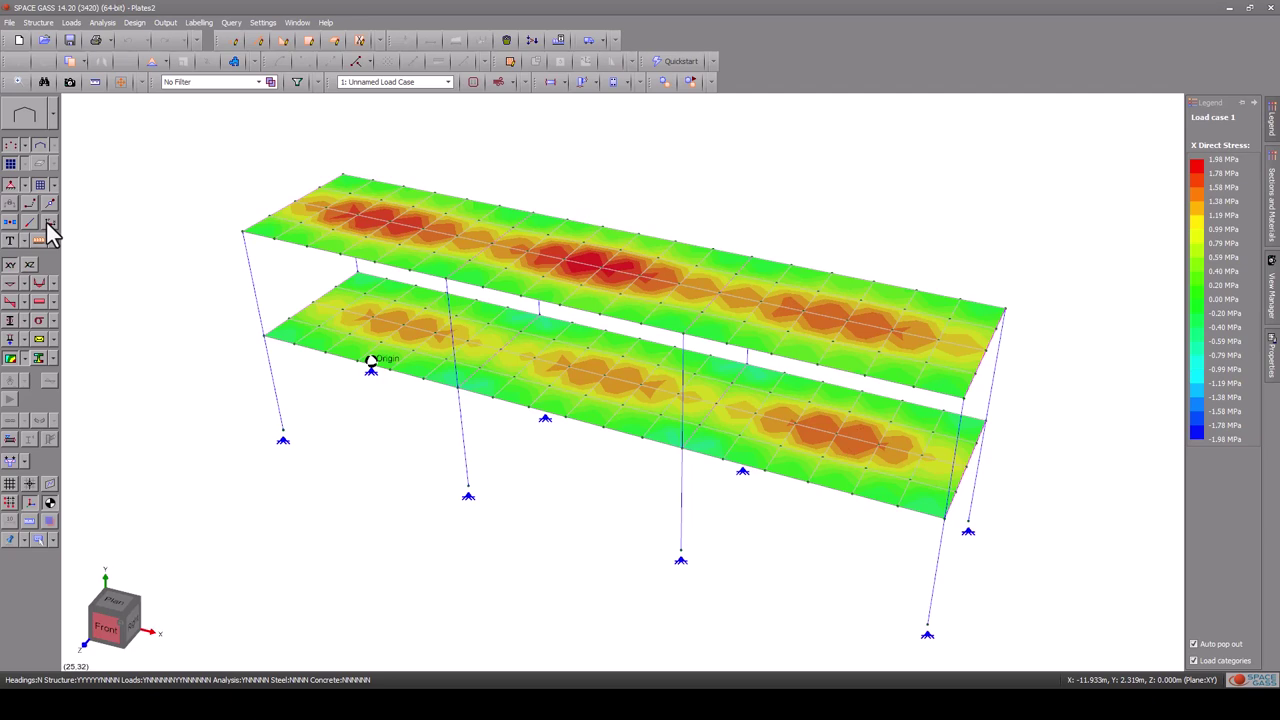
{"action": "left_click", "coordinate": [24, 361]}
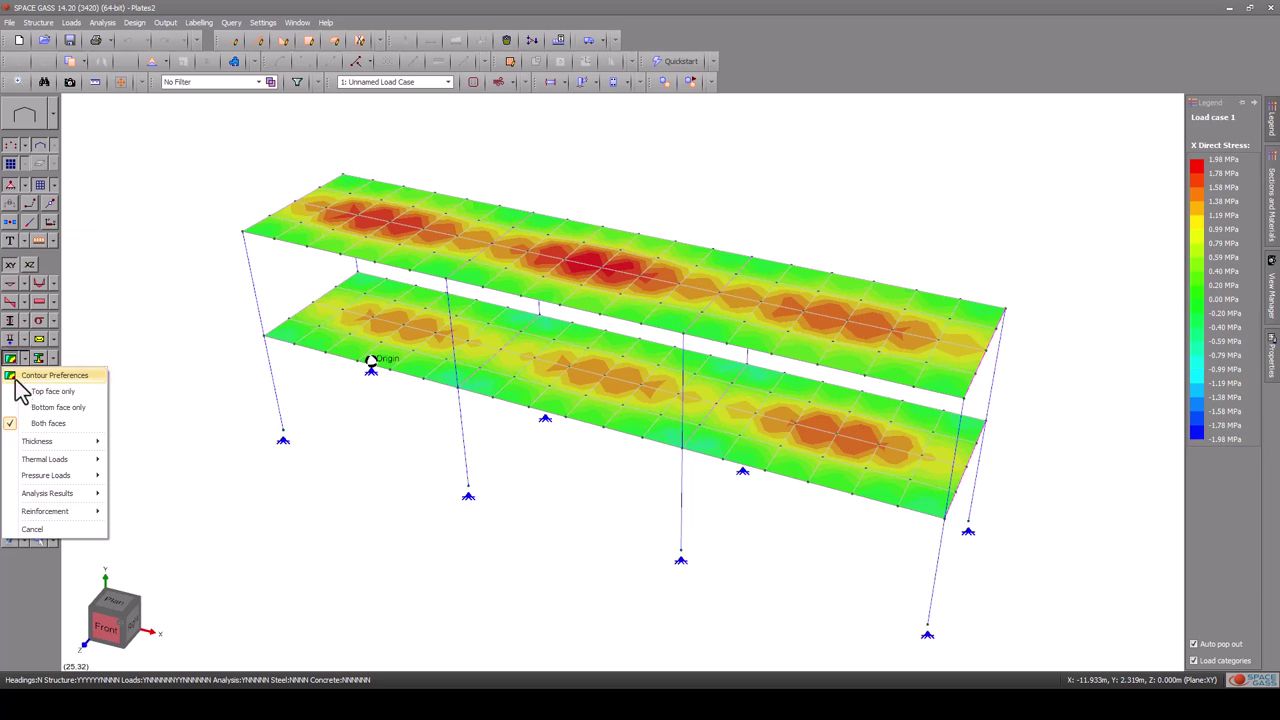
- Colour both slabs with Von Mises Stress plate contours for load case 1, then orbit the view
{"action": "left_click", "coordinate": [16, 377]}
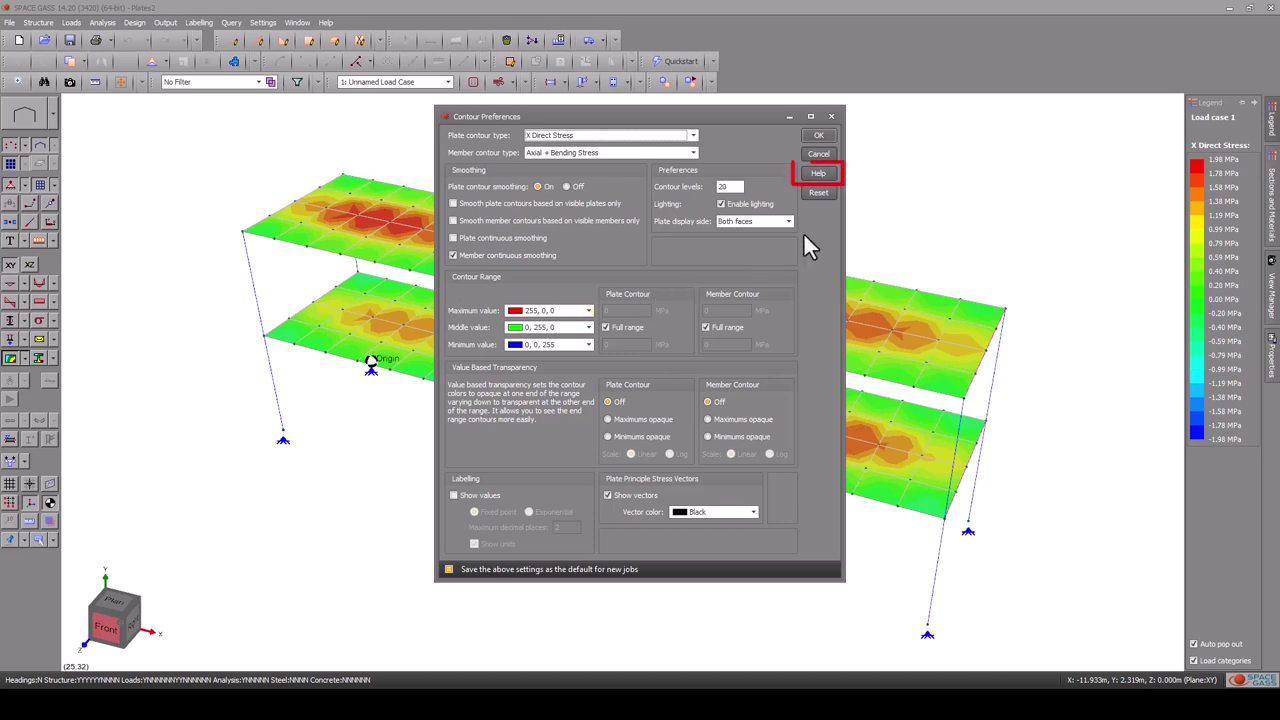
{"action": "left_click", "coordinate": [815, 136]}
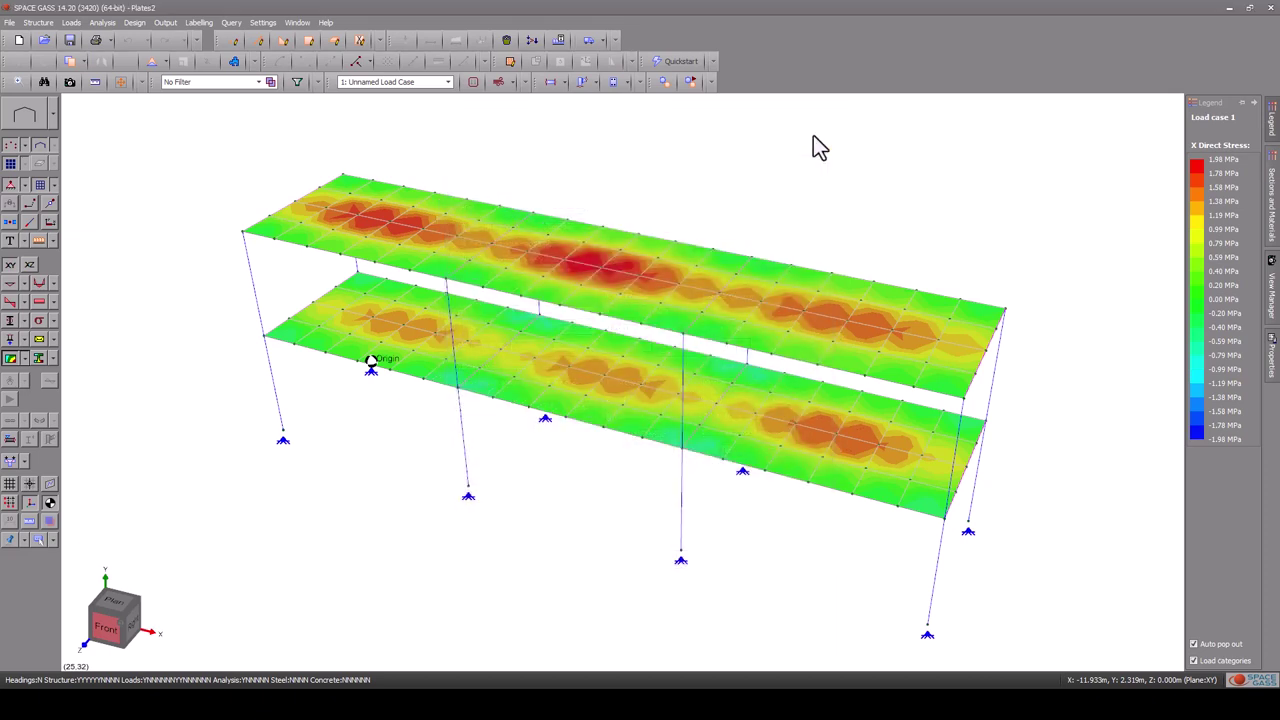
{"action": "left_click", "coordinate": [12, 358]}
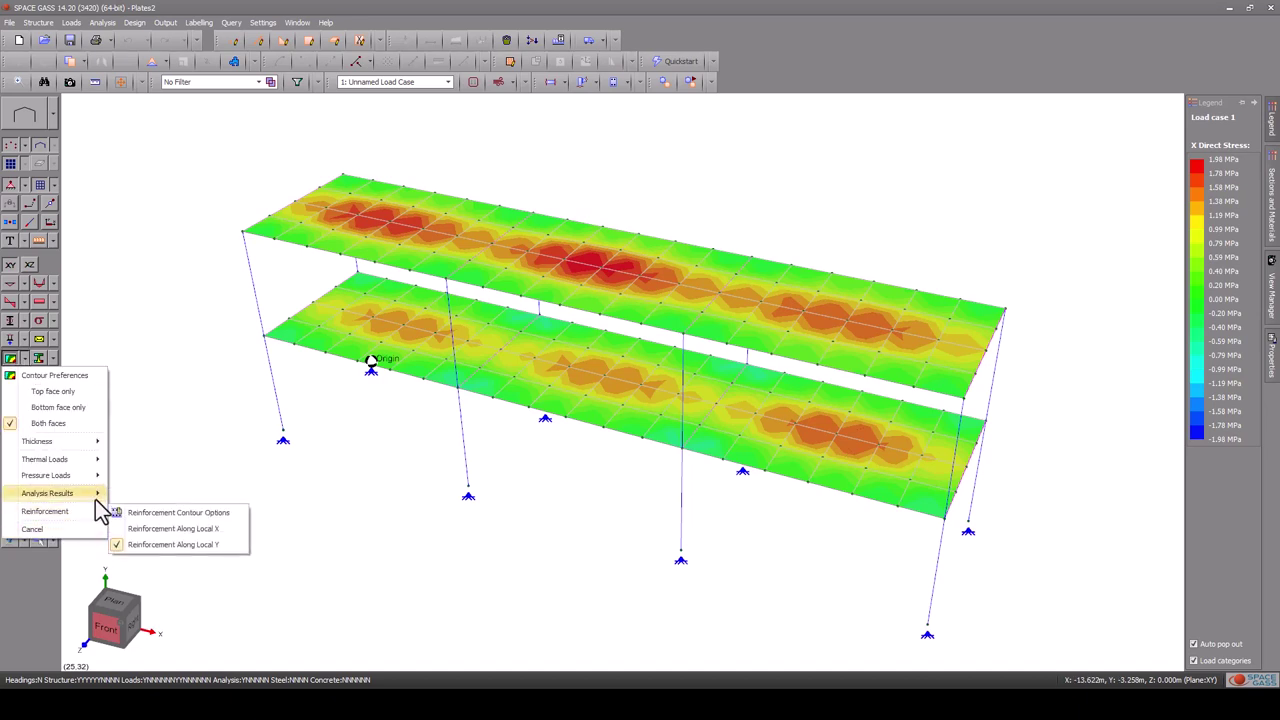
{"action": "mouse_move", "coordinate": [95, 496]}
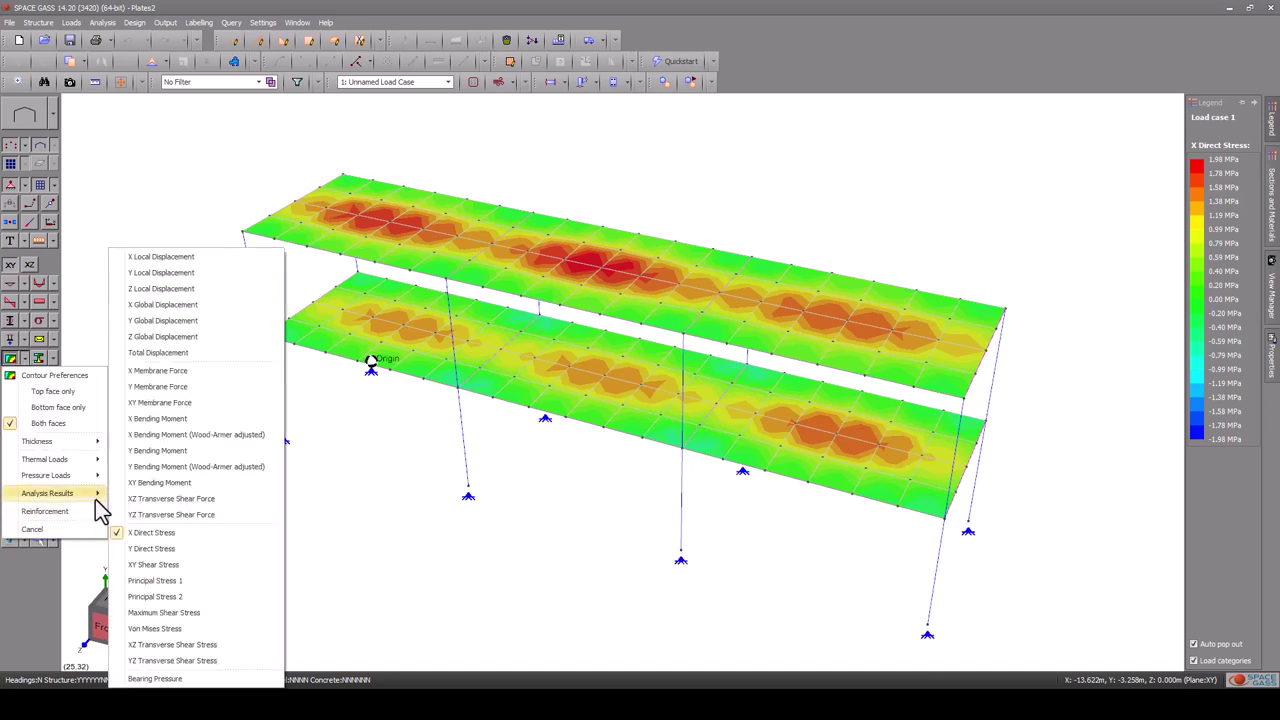
{"action": "left_click", "coordinate": [161, 628]}
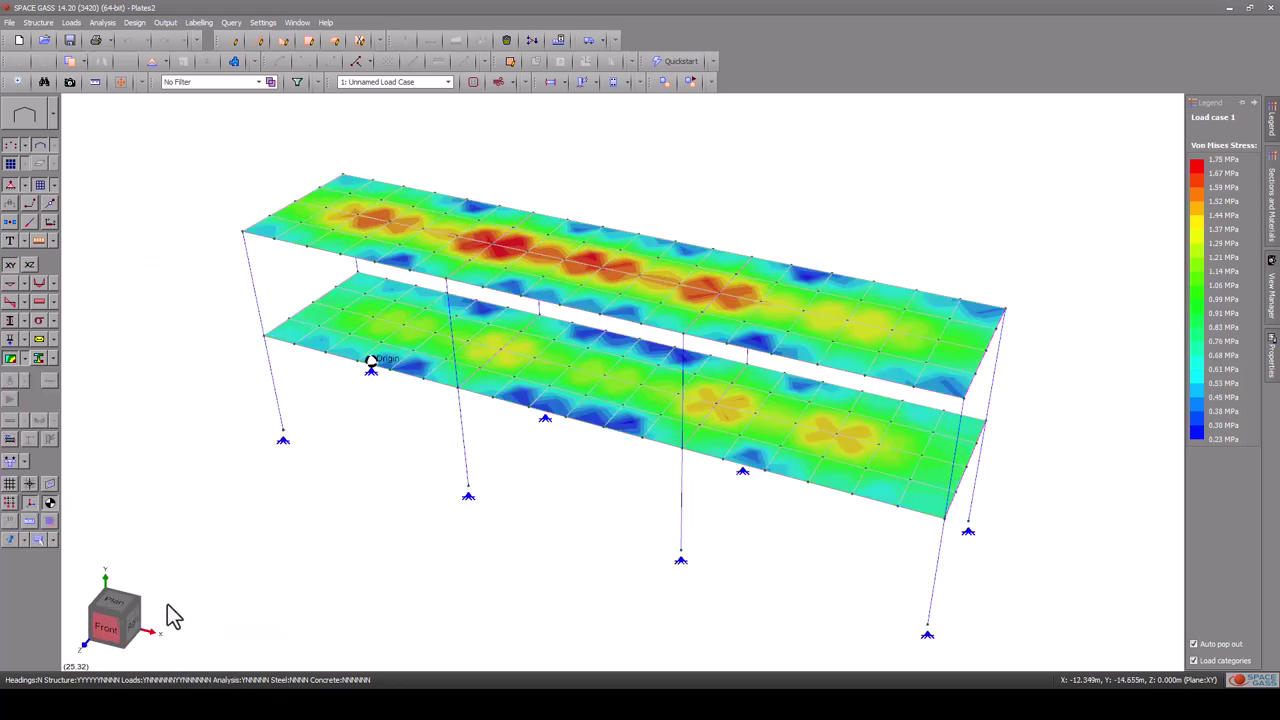
{"action": "middle_click_drag", "start_coordinate": [392, 524], "coordinate": [378, 518]}
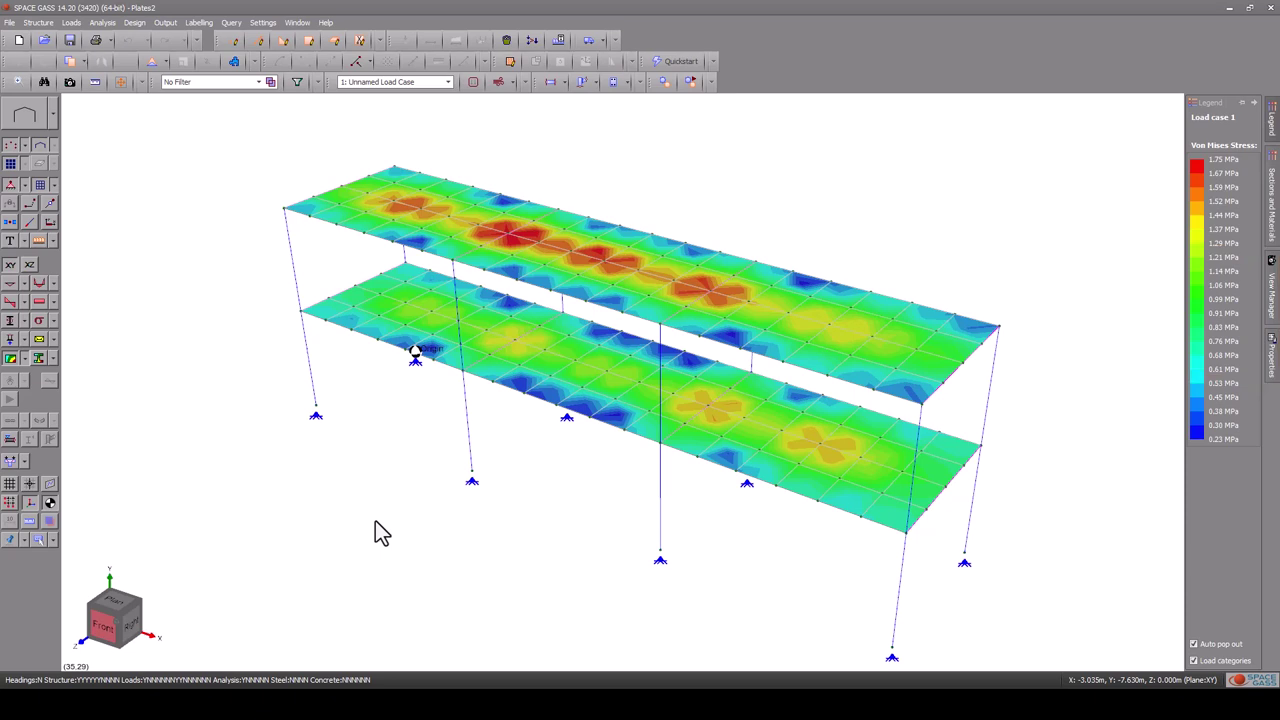
- Turn off full range and fix the Von Mises contour range at 0.6 to 1.2 MPa
{"action": "left_click", "coordinate": [25, 360]}
{"action": "left_click", "coordinate": [30, 374]}
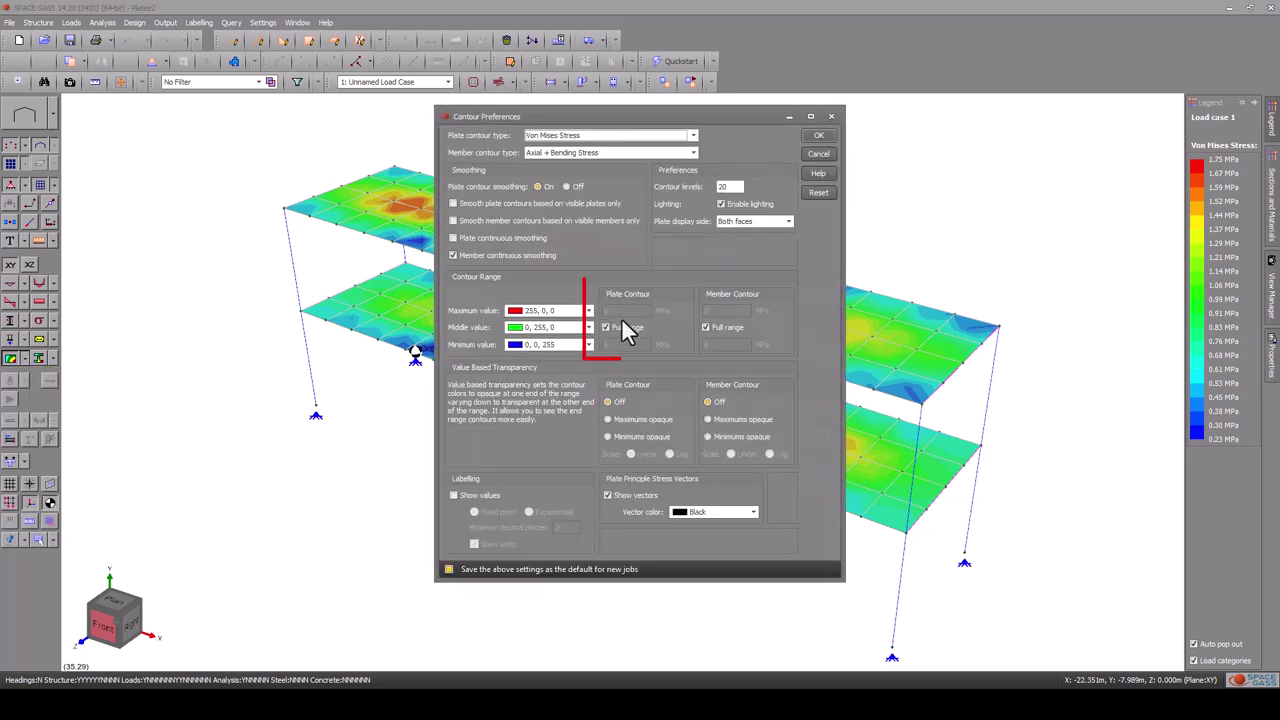
{"action": "left_click", "coordinate": [606, 327]}
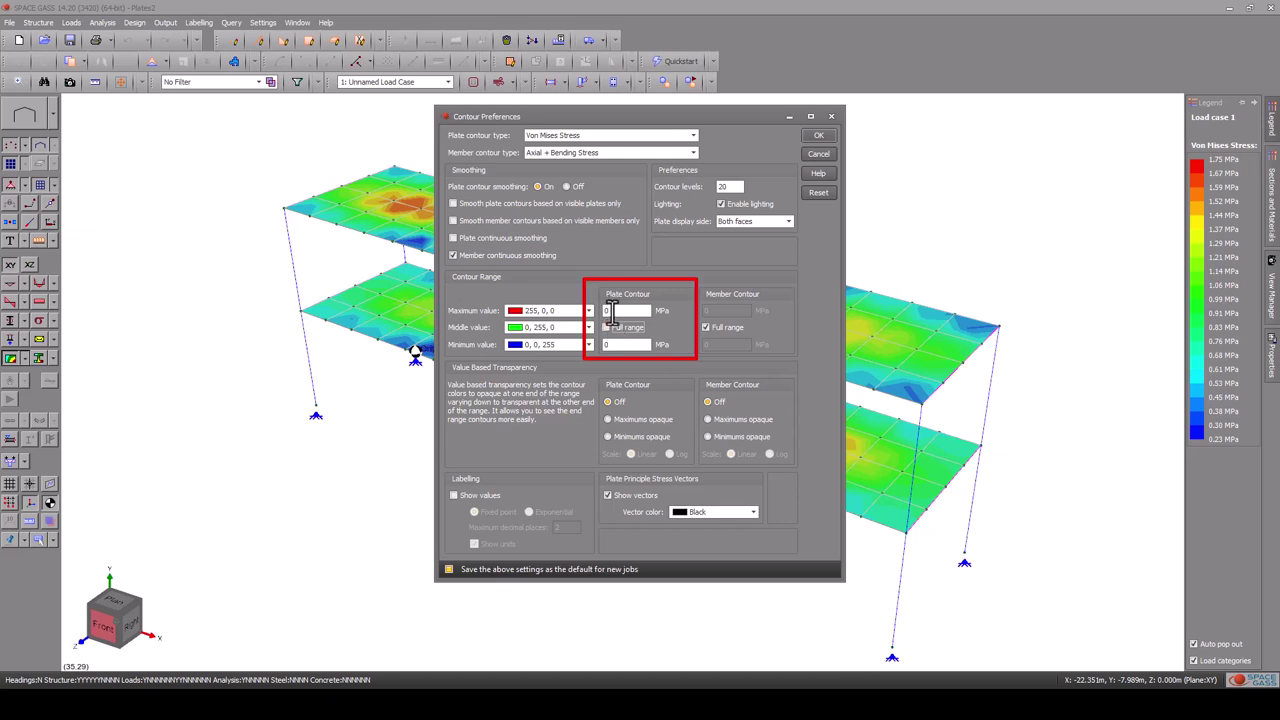
{"action": "double_click", "coordinate": [606, 311]}
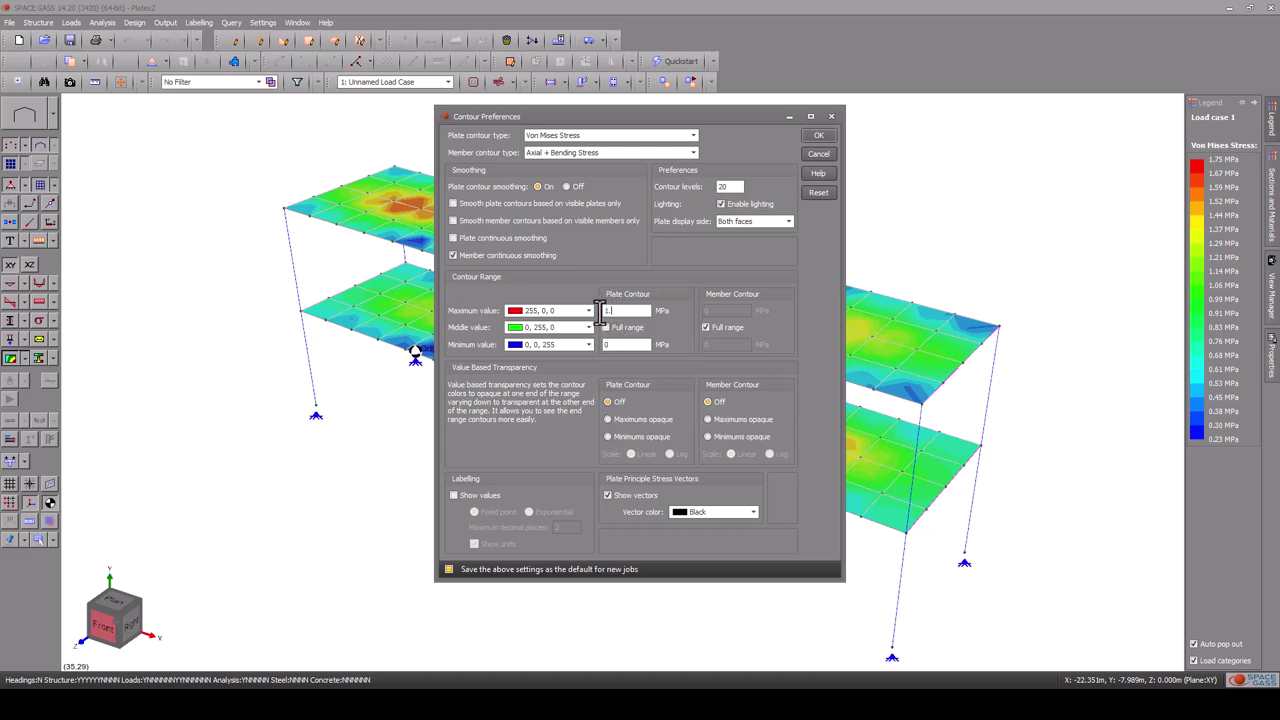
{"action": "double_click", "coordinate": [608, 344]}
{"action": "left_click", "coordinate": [810, 137]}
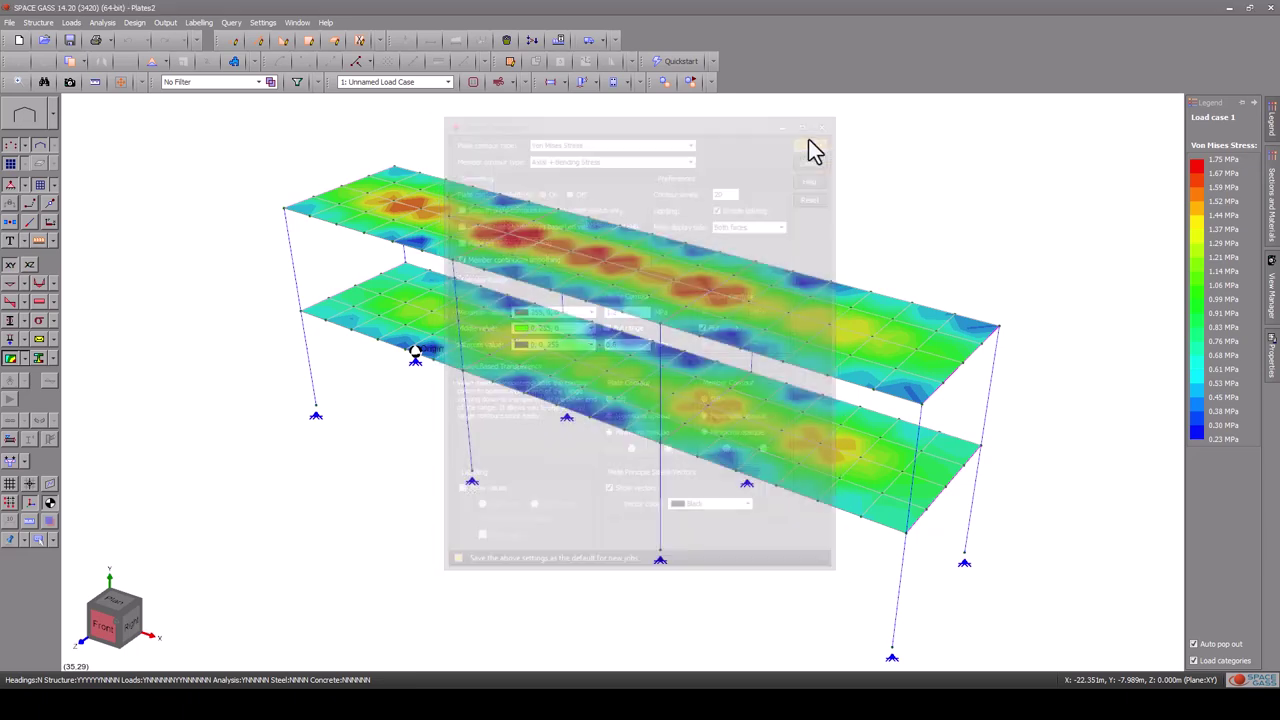
{"action": "middle_click_drag", "start_coordinate": [429, 548], "coordinate": [386, 582]}
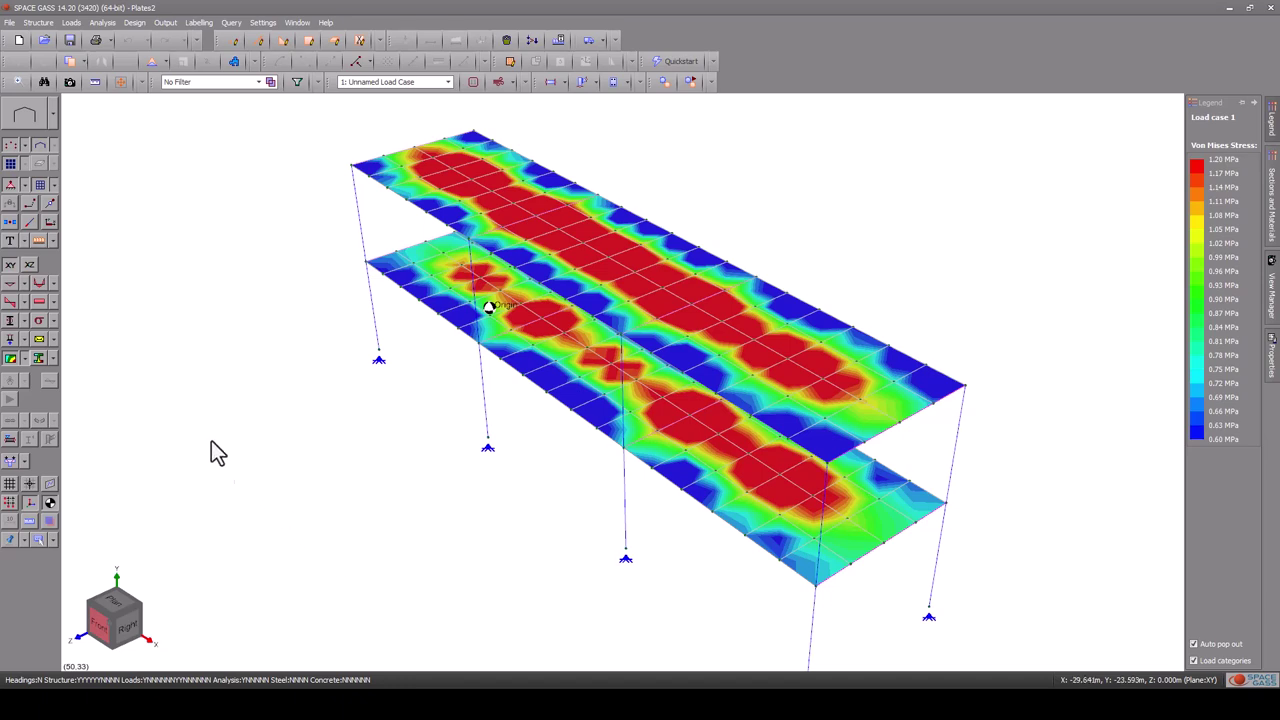
- Generate a text report from Output > Text Report using the default filters
{"action": "left_click", "coordinate": [165, 22]}
{"action": "left_click", "coordinate": [175, 40]}
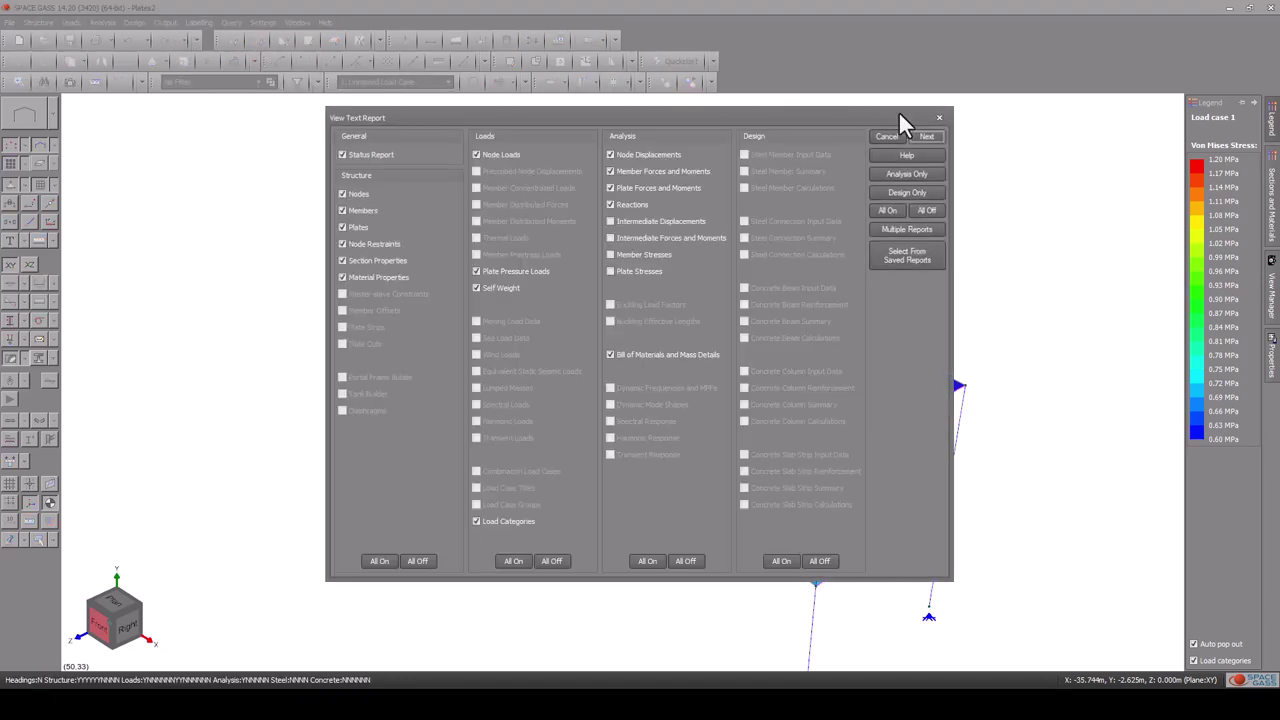
{"action": "left_click", "coordinate": [928, 137]}
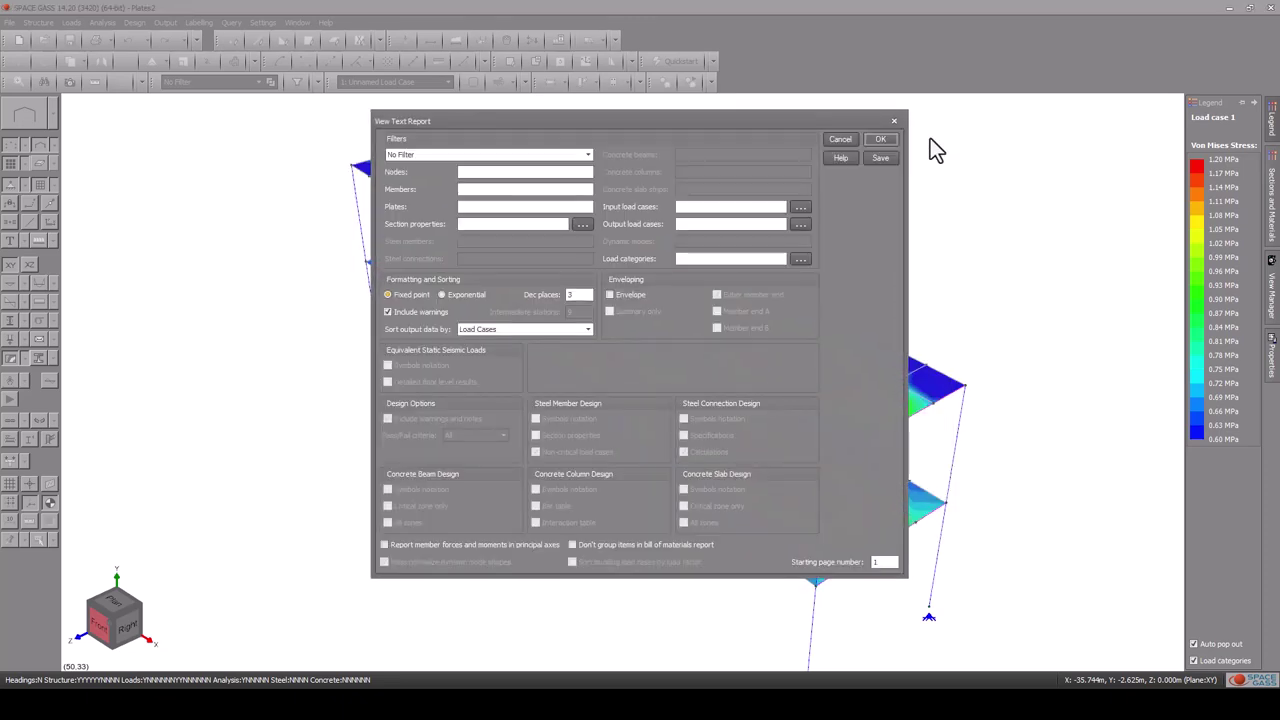
{"action": "left_click", "coordinate": [877, 139]}
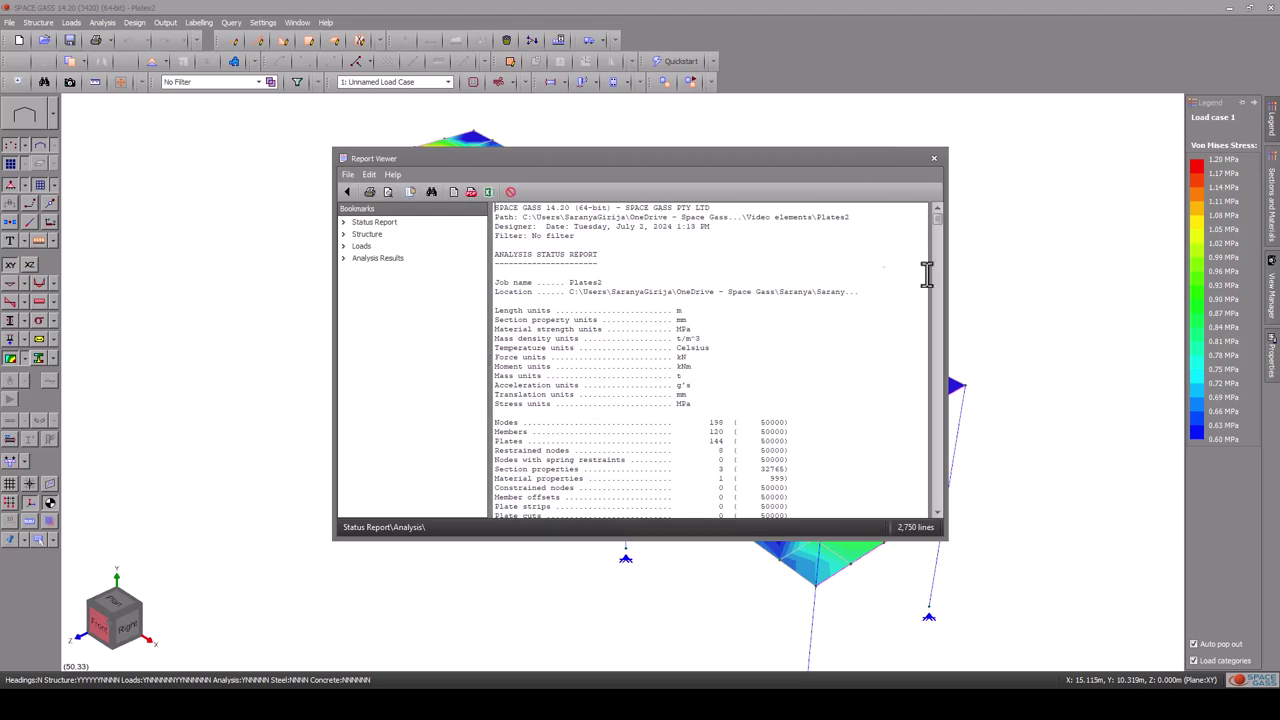
- Go to Analysis Results > Plate Element Forces and Moments > Case 1 in the report bookmarks
{"action": "left_click_drag", "start_coordinate": [937, 222], "coordinate": [937, 265]}
{"action": "left_click", "coordinate": [390, 236]}
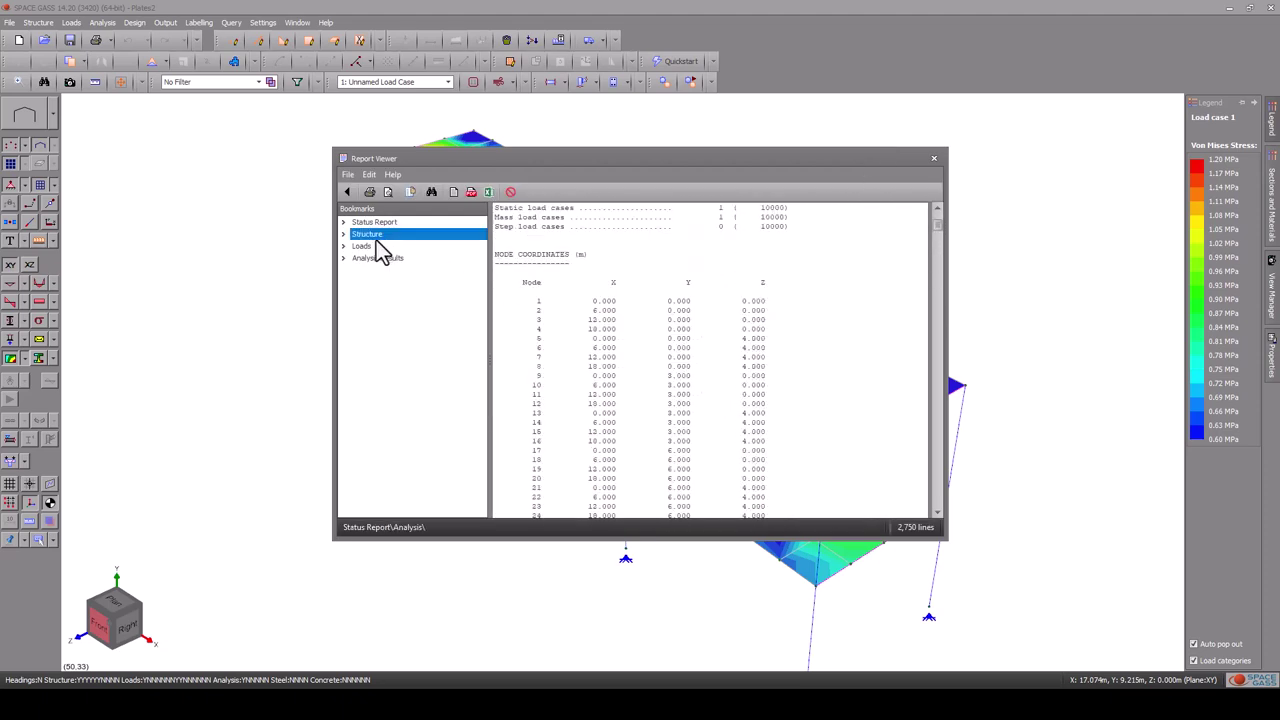
{"action": "left_click", "coordinate": [367, 246]}
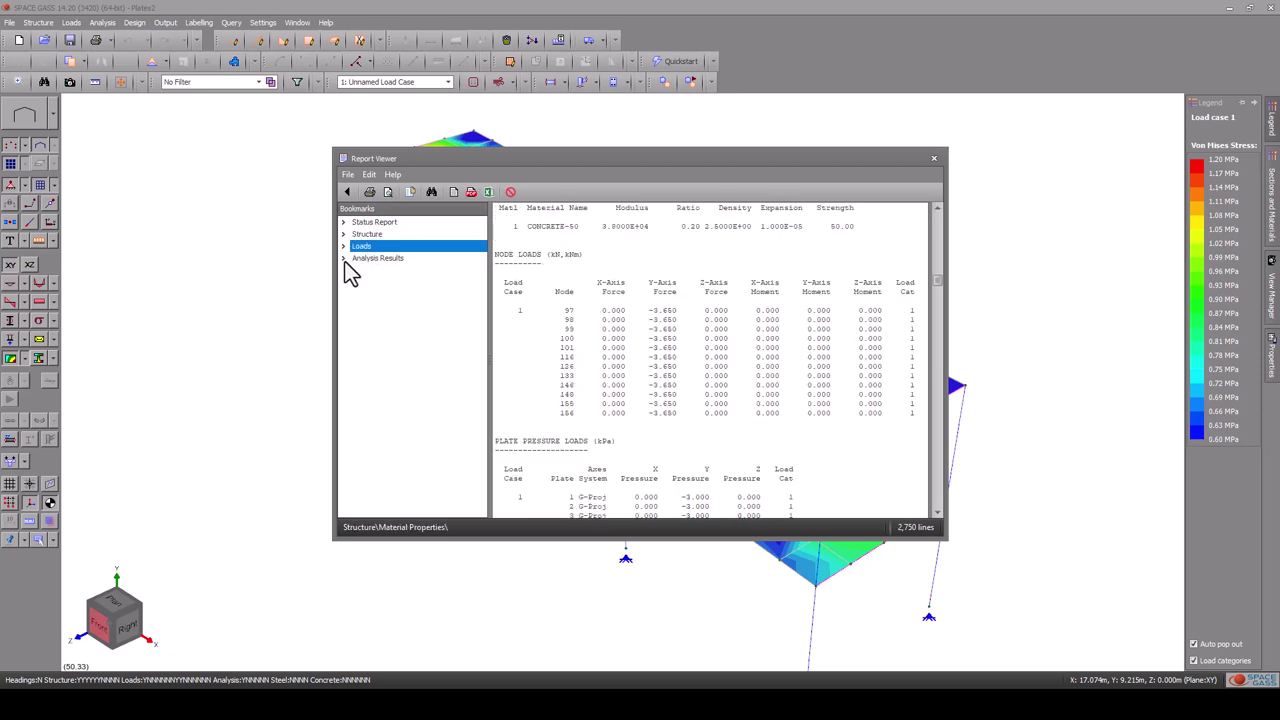
{"action": "left_click", "coordinate": [344, 259]}
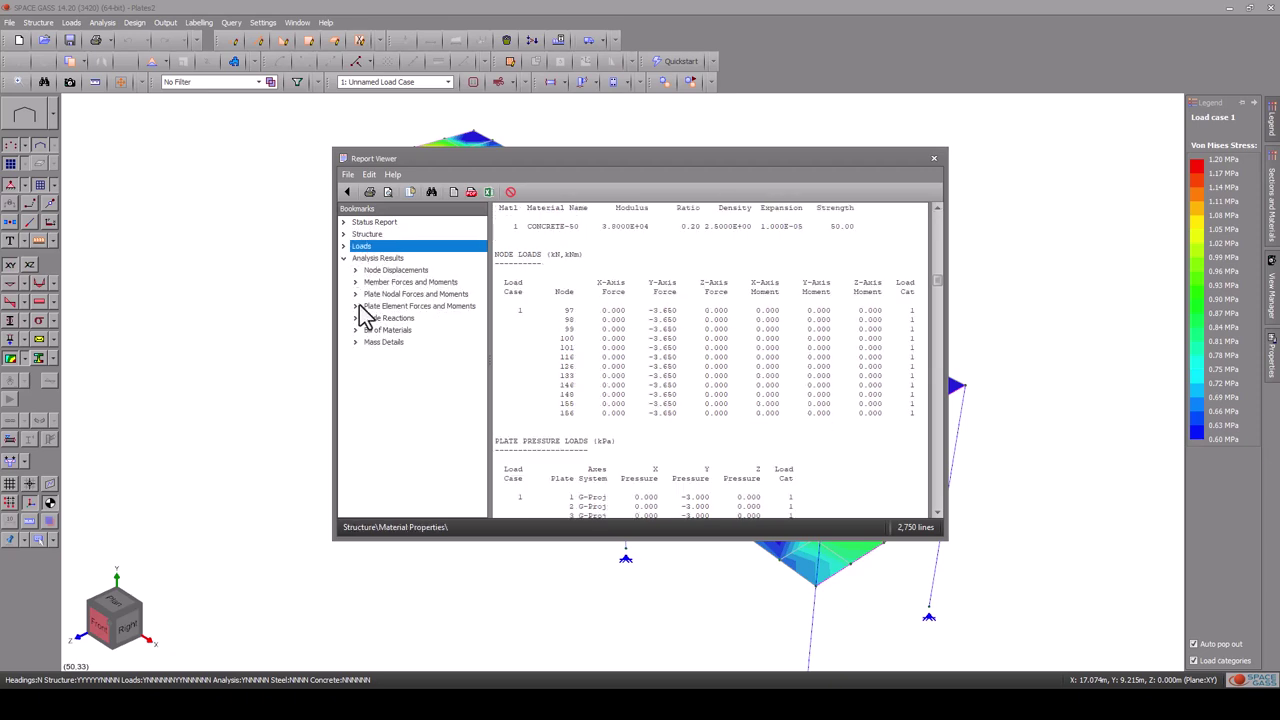
{"action": "left_click", "coordinate": [356, 306]}
{"action": "left_click", "coordinate": [388, 320]}
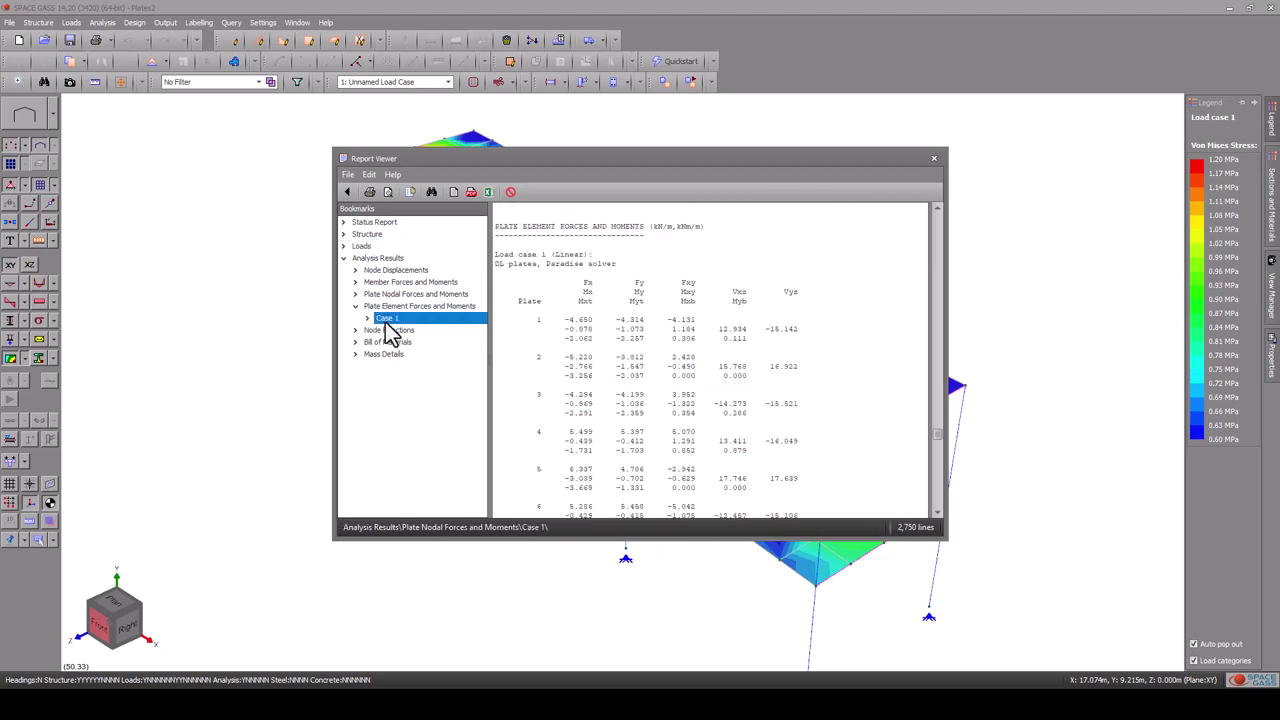